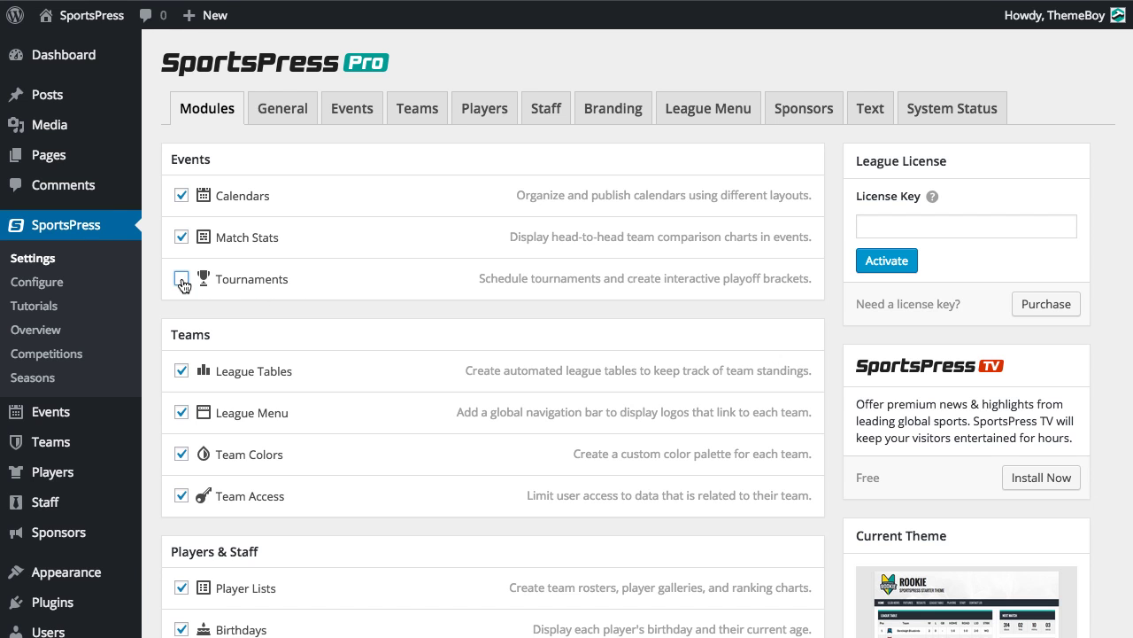
Enable the Tournaments module and save the module settings
{"action": "scroll", "coordinate": [186, 319], "scroll_direction": "down", "scroll_amount": 10}
{"action": "left_click", "coordinate": [207, 353]}
Create a new tournament titled "Word Cup"
{"action": "mouse_move", "coordinate": [80, 412]}
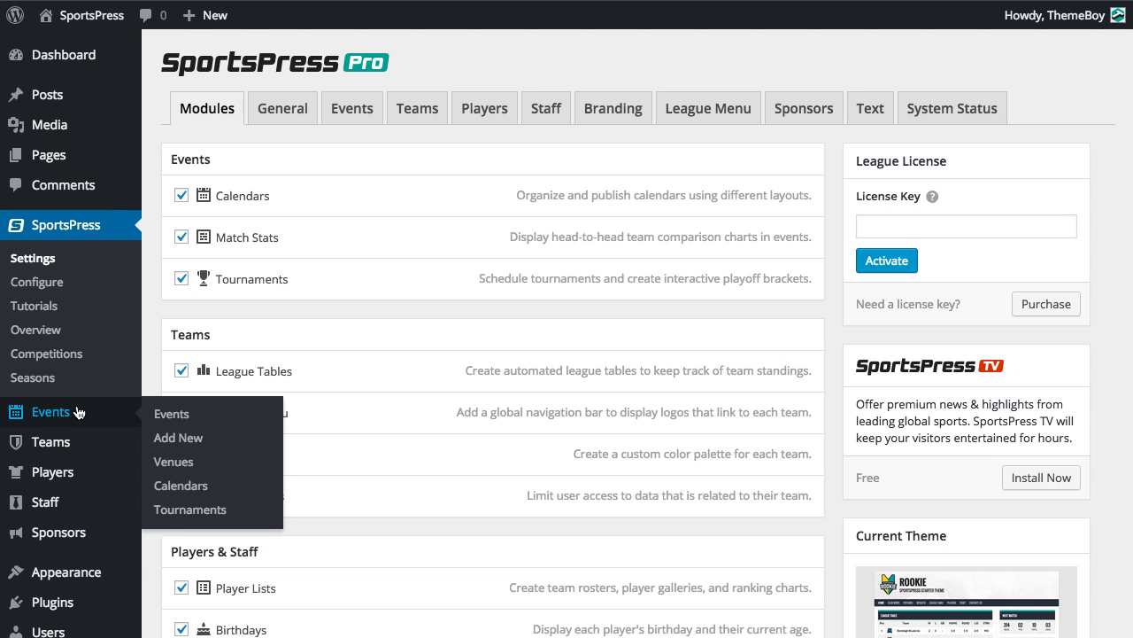
{"action": "left_click", "coordinate": [168, 513]}
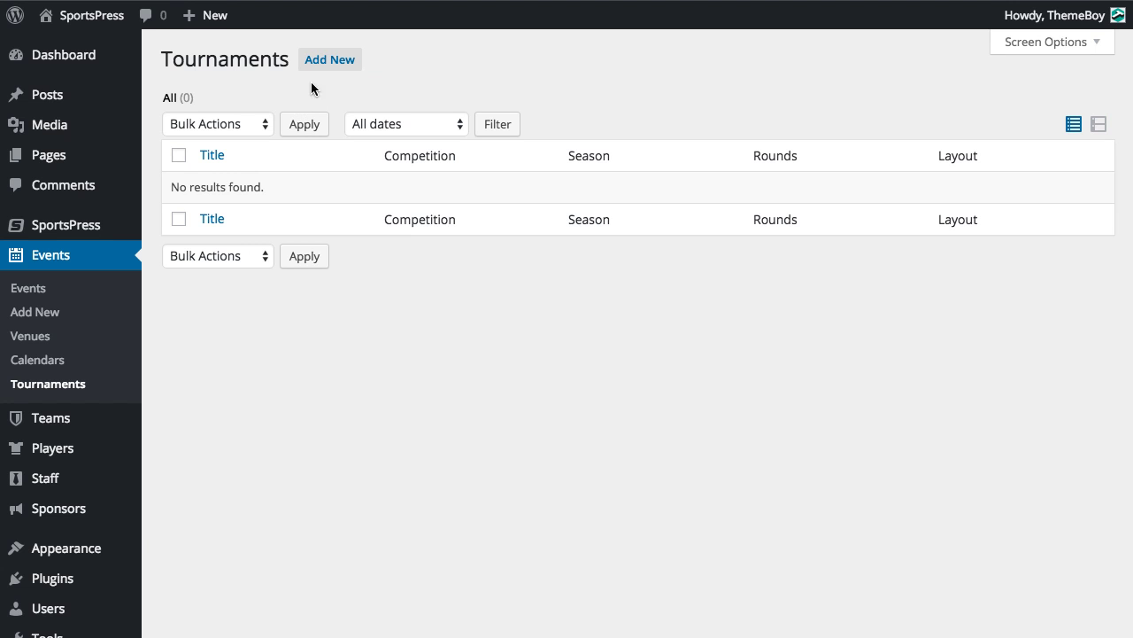
{"action": "left_click", "coordinate": [325, 62]}
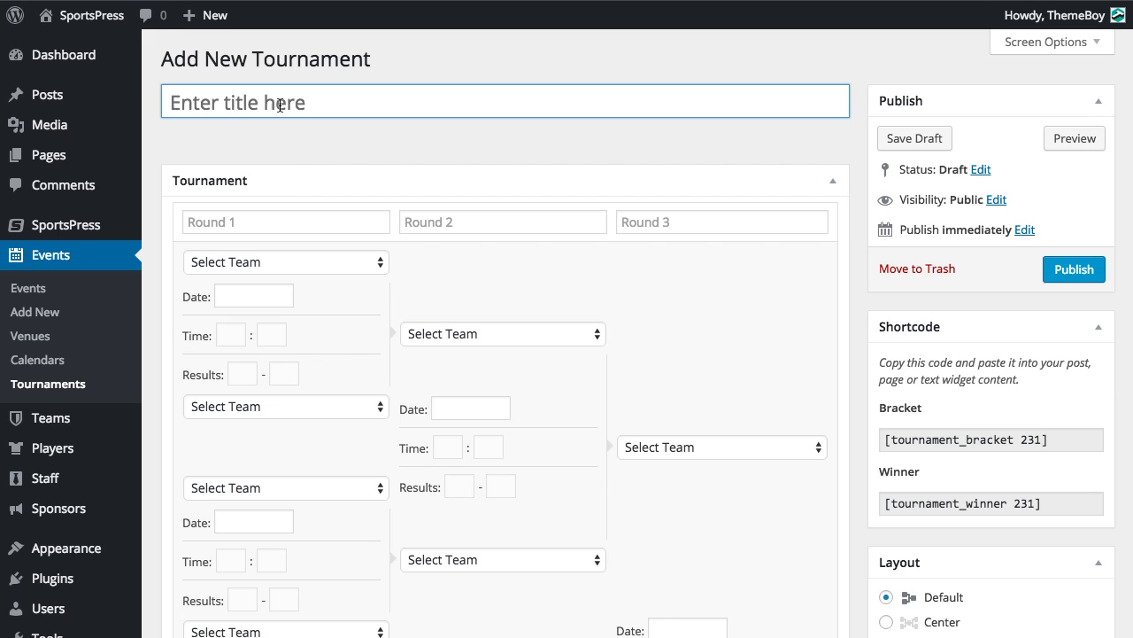
{"action": "left_click", "coordinate": [280, 105]}
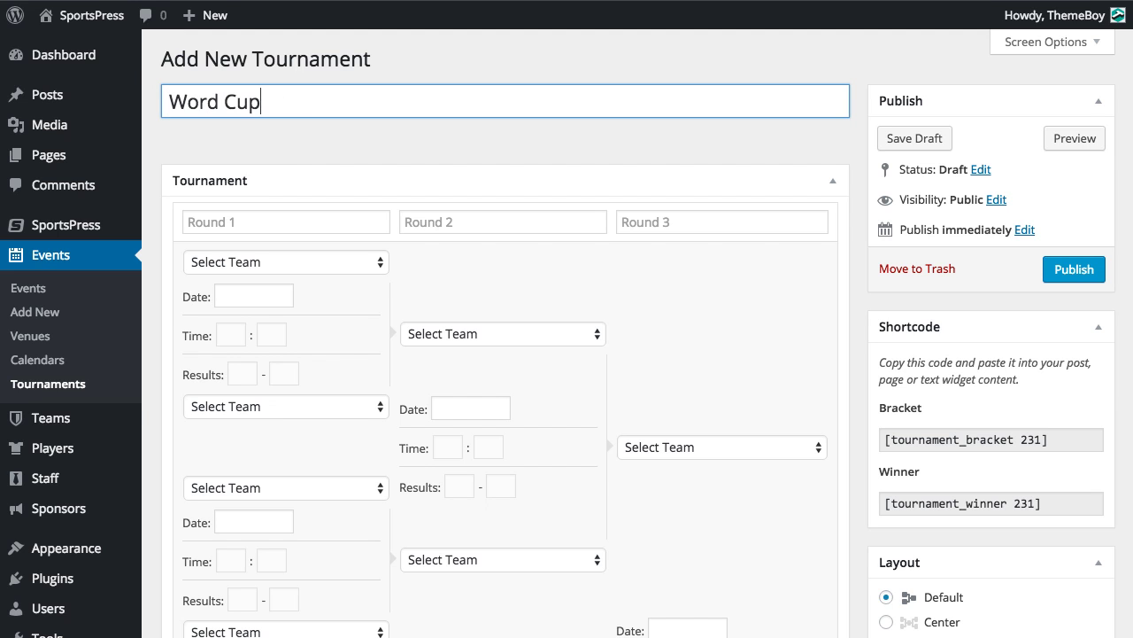
Set the first two Round 1 matches to Geckos against Foxes and Sharks against Tigers
{"action": "scroll", "coordinate": [431, 142], "scroll_direction": "down", "scroll_amount": 3}
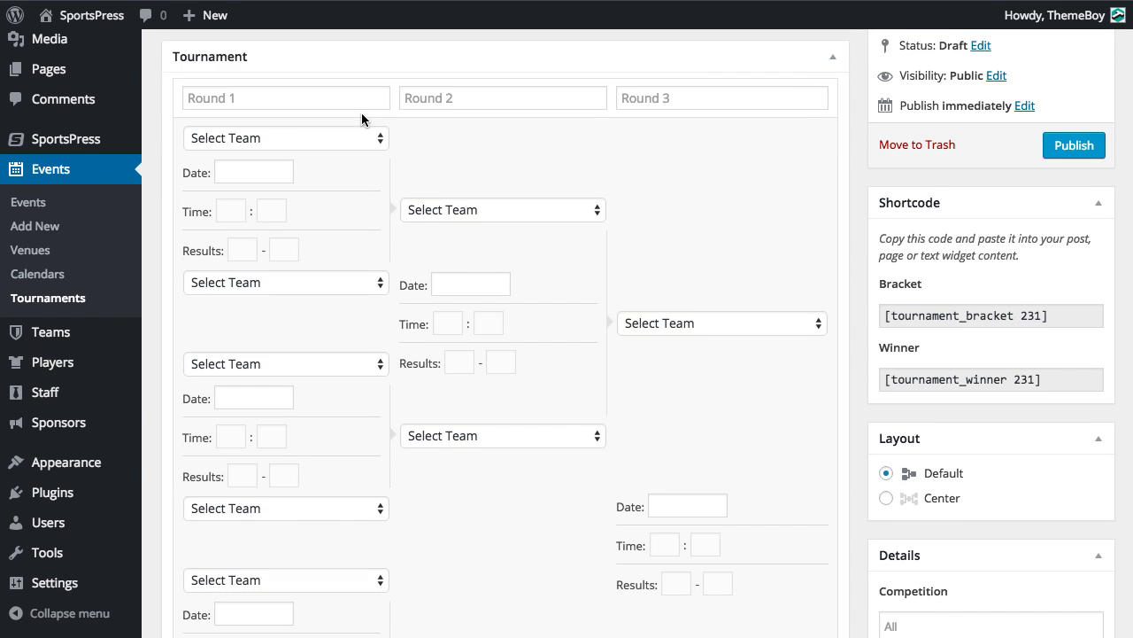
{"action": "left_click", "coordinate": [375, 121]}
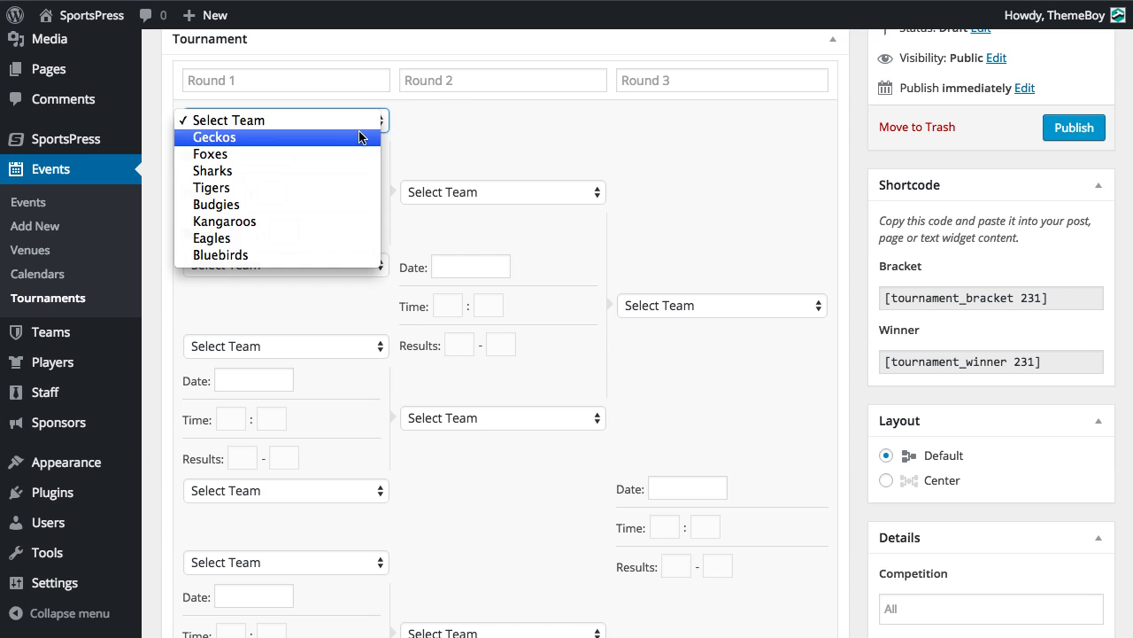
{"action": "left_click", "coordinate": [361, 131]}
{"action": "left_click", "coordinate": [336, 265]}
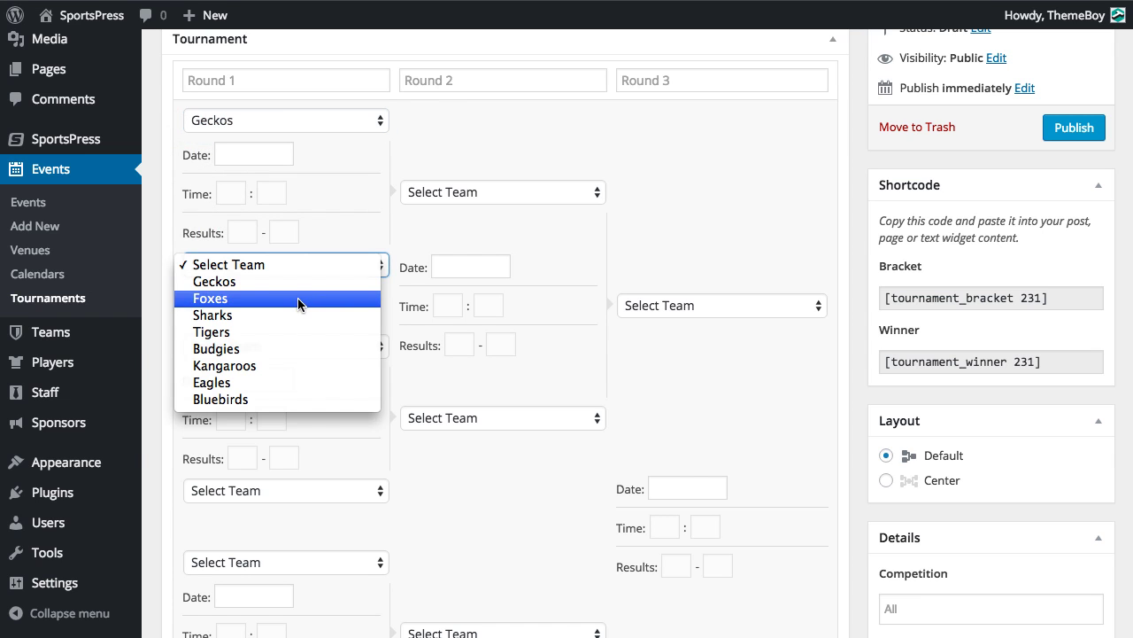
{"action": "left_click", "coordinate": [298, 298]}
{"action": "left_click", "coordinate": [308, 346]}
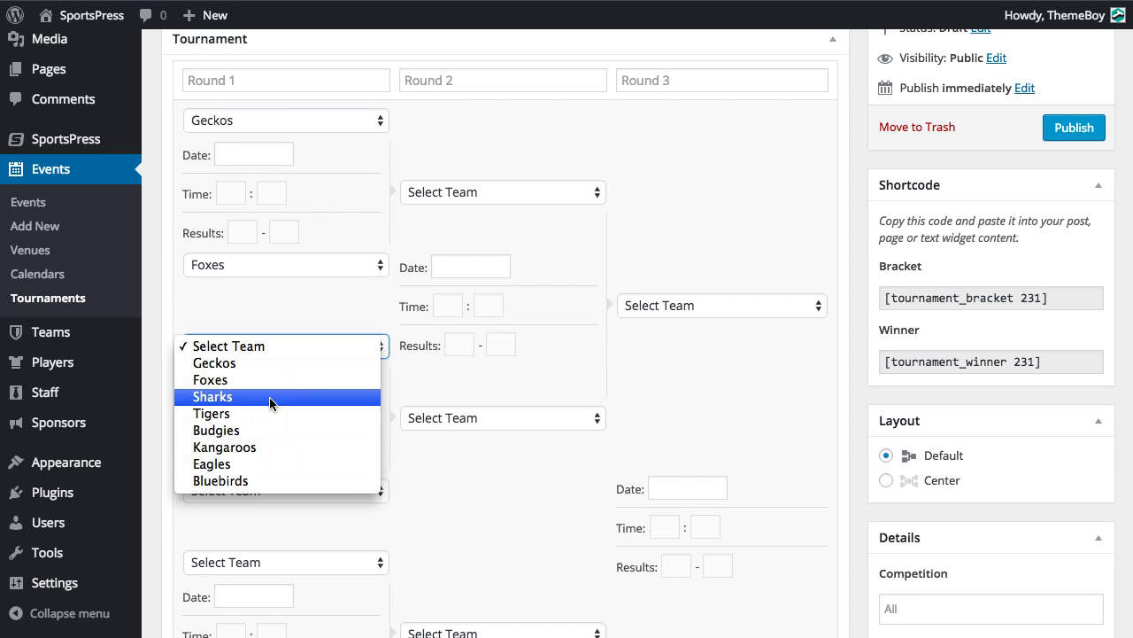
{"action": "left_click", "coordinate": [269, 397]}
{"action": "scroll", "coordinate": [347, 408], "scroll_direction": "down", "scroll_amount": 3}
{"action": "left_click", "coordinate": [320, 349]}
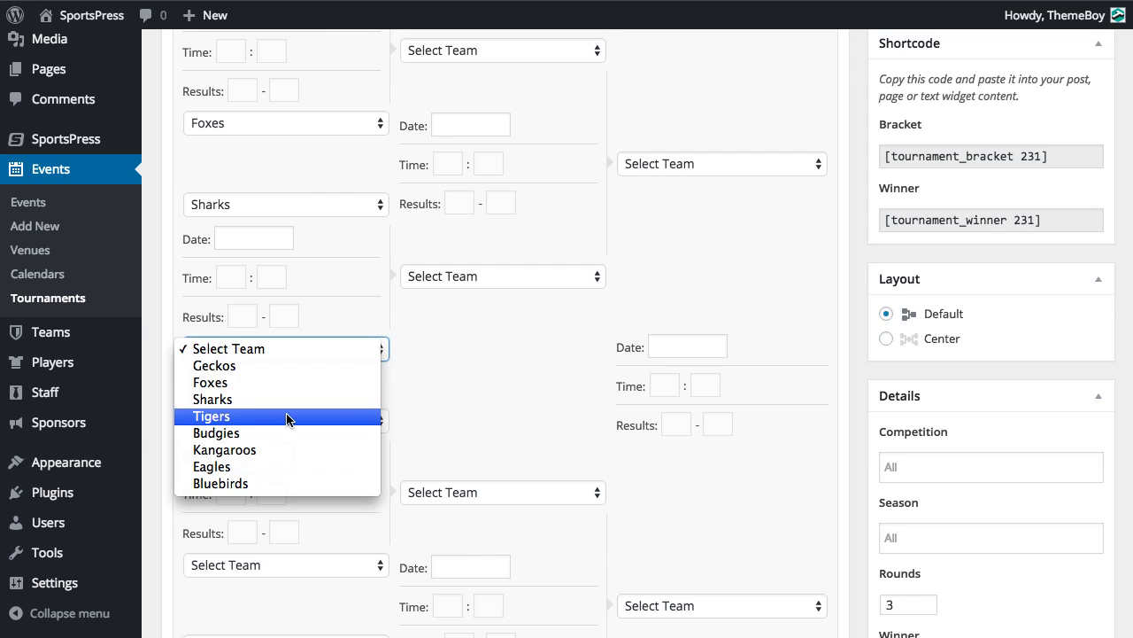
{"action": "left_click", "coordinate": [293, 415]}
Set the last two Round 1 matches to Budgies against Kangaroos and Eagles against Bluebirds
{"action": "scroll", "coordinate": [337, 350], "scroll_direction": "down", "scroll_amount": 2}
{"action": "left_click", "coordinate": [337, 351]}
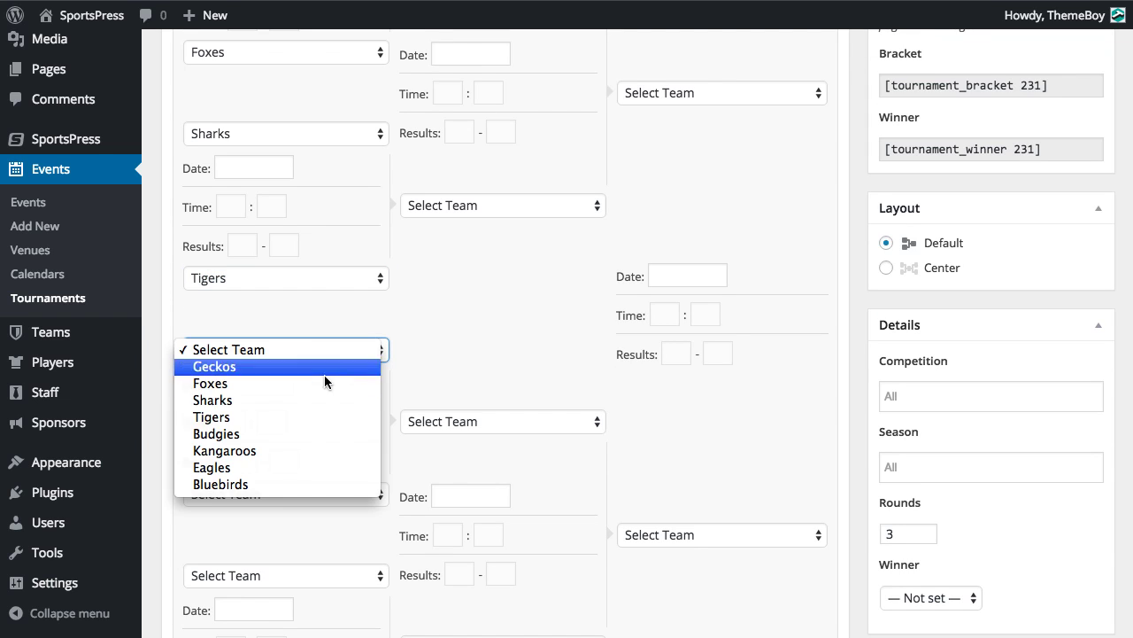
{"action": "left_click", "coordinate": [299, 430]}
{"action": "left_click", "coordinate": [889, 532]}
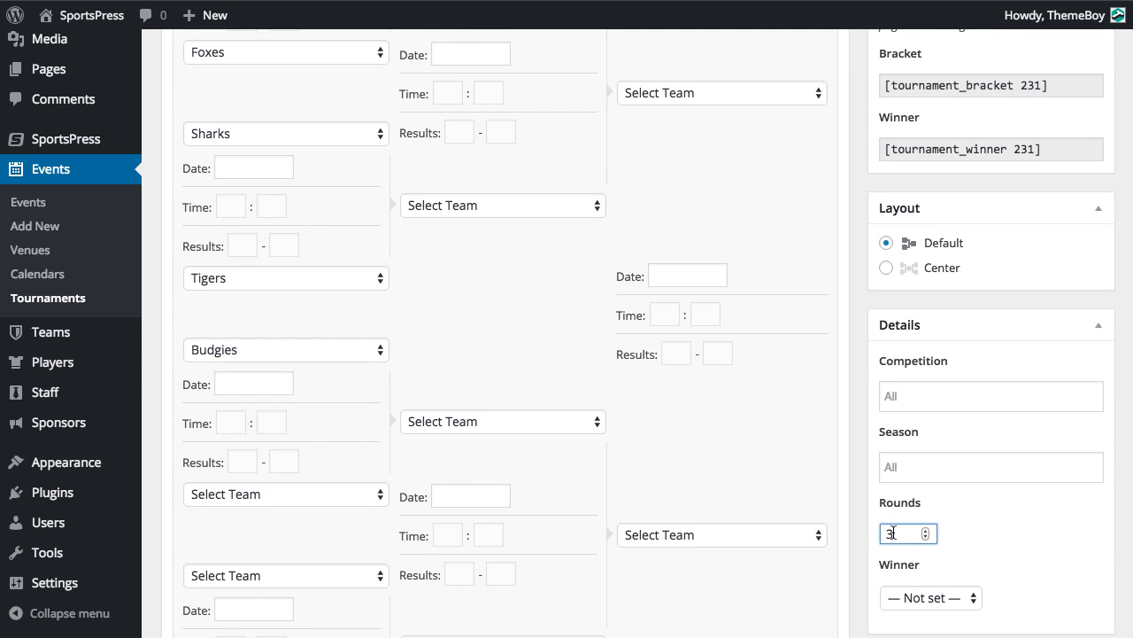
{"action": "left_click", "coordinate": [175, 367]}
{"action": "left_click", "coordinate": [254, 496]}
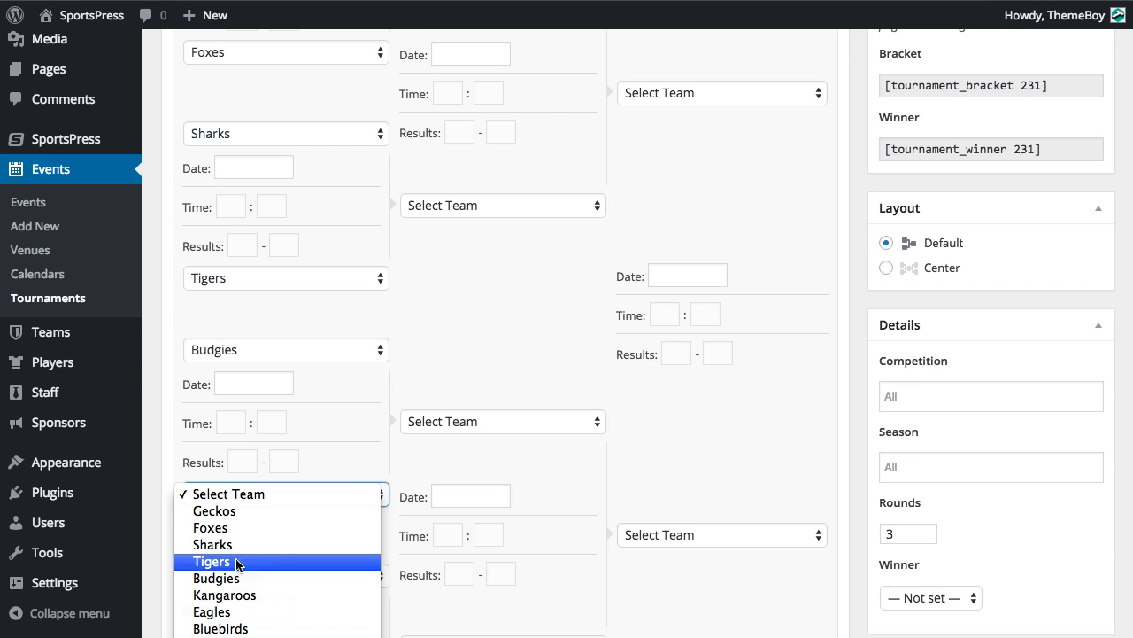
{"action": "left_click", "coordinate": [234, 594]}
{"action": "scroll", "coordinate": [349, 406], "scroll_direction": "down", "scroll_amount": 3}
{"action": "left_click", "coordinate": [349, 394]}
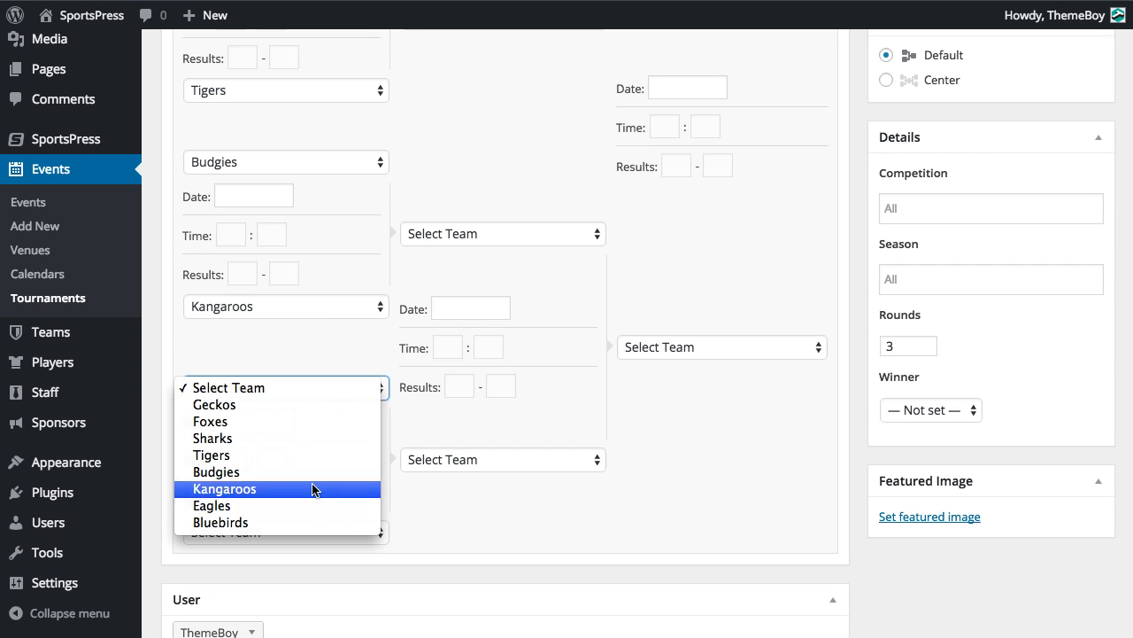
{"action": "left_click", "coordinate": [303, 510]}
{"action": "left_click", "coordinate": [306, 532]}
{"action": "left_click", "coordinate": [217, 624]}
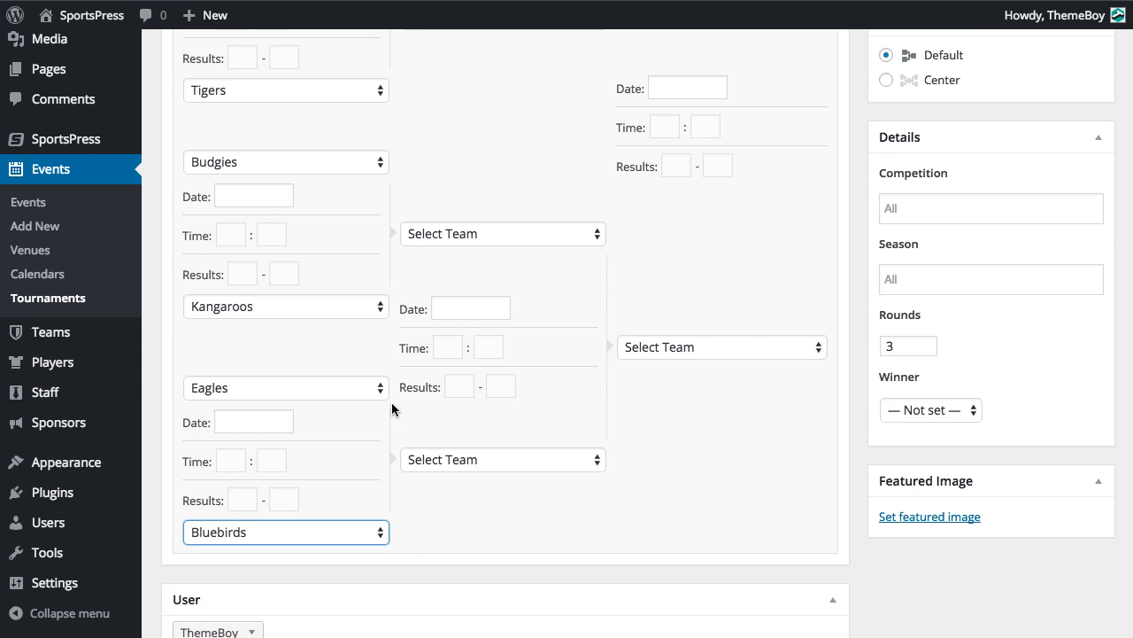
Publish the Word Cup tournament and view its bracket on the site
{"action": "scroll", "coordinate": [326, 484], "scroll_direction": "up", "scroll_amount": 10}
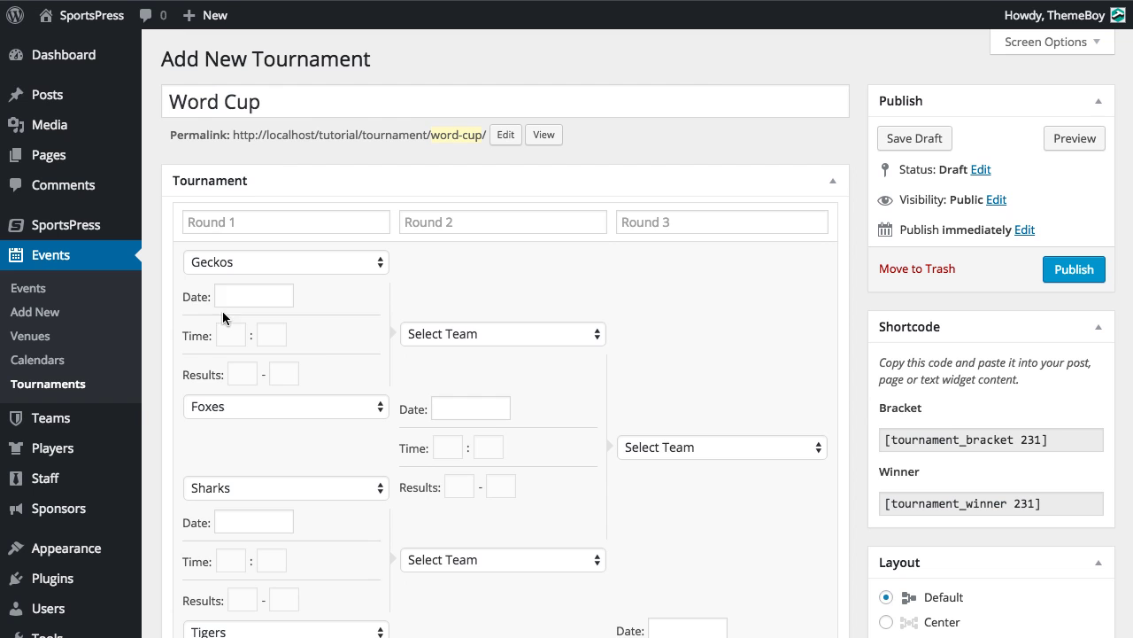
{"action": "left_click", "coordinate": [1074, 270]}
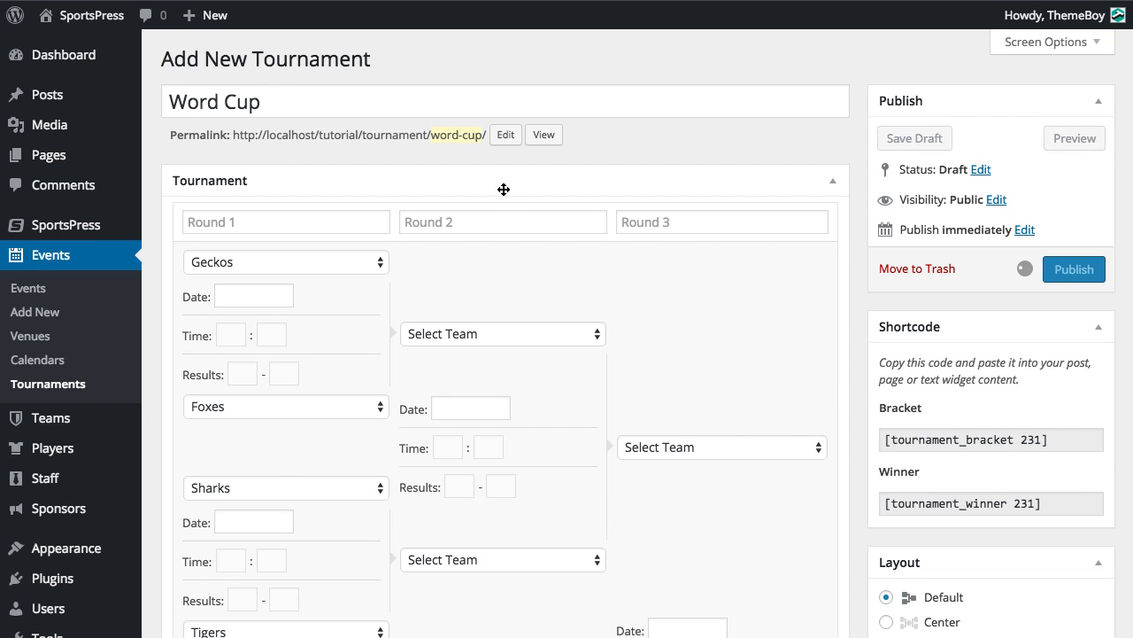
{"action": "left_click", "coordinate": [545, 191]}
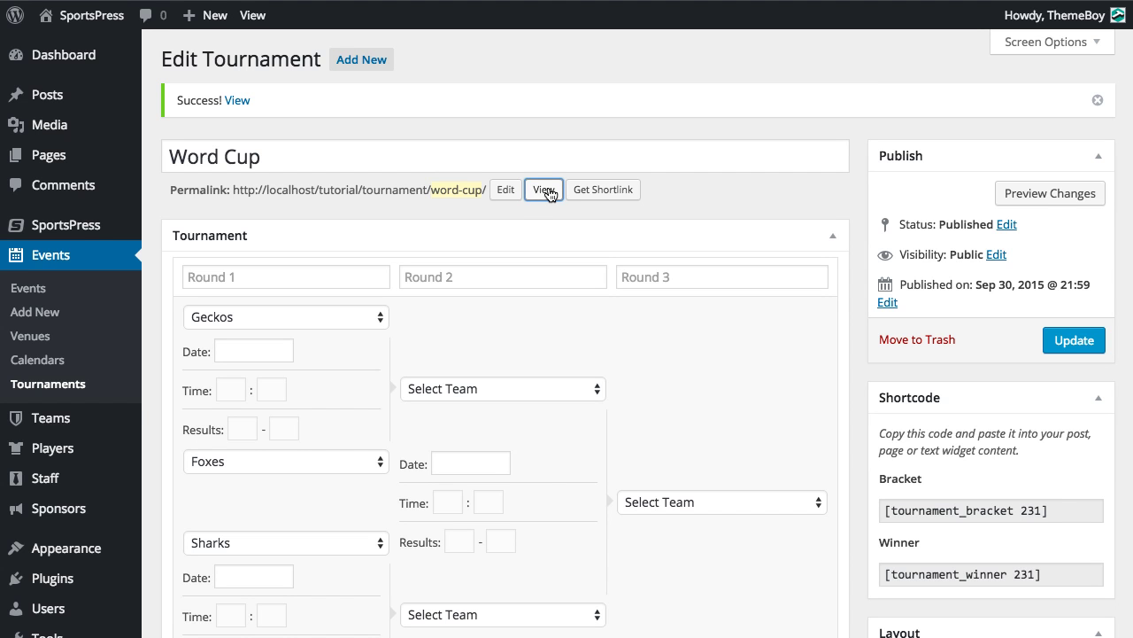
{"action": "scroll", "coordinate": [461, 213], "scroll_direction": "down", "scroll_amount": 3}
{"action": "scroll", "coordinate": [66, 187], "scroll_direction": "down", "scroll_amount": 5}
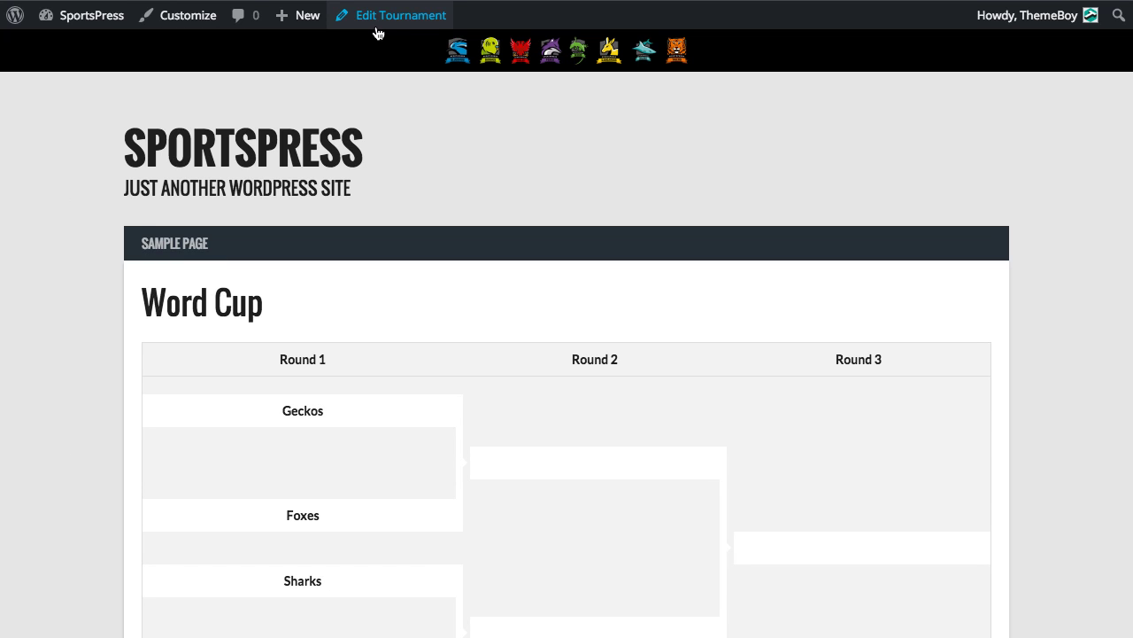
Return to editing the tournament and date the Geckos–Foxes match 2015-09-01 and the Sharks–Tigers match 2015-09-02
{"action": "left_click", "coordinate": [377, 32]}
{"action": "left_click", "coordinate": [257, 299]}
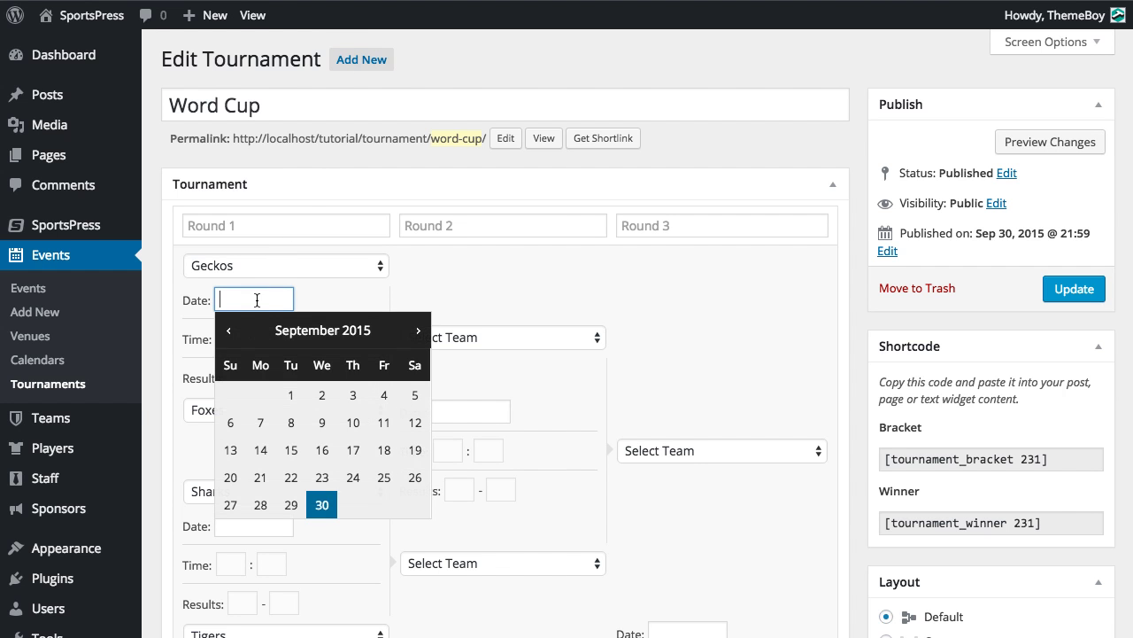
{"action": "left_click", "coordinate": [290, 394]}
{"action": "left_click", "coordinate": [248, 525]}
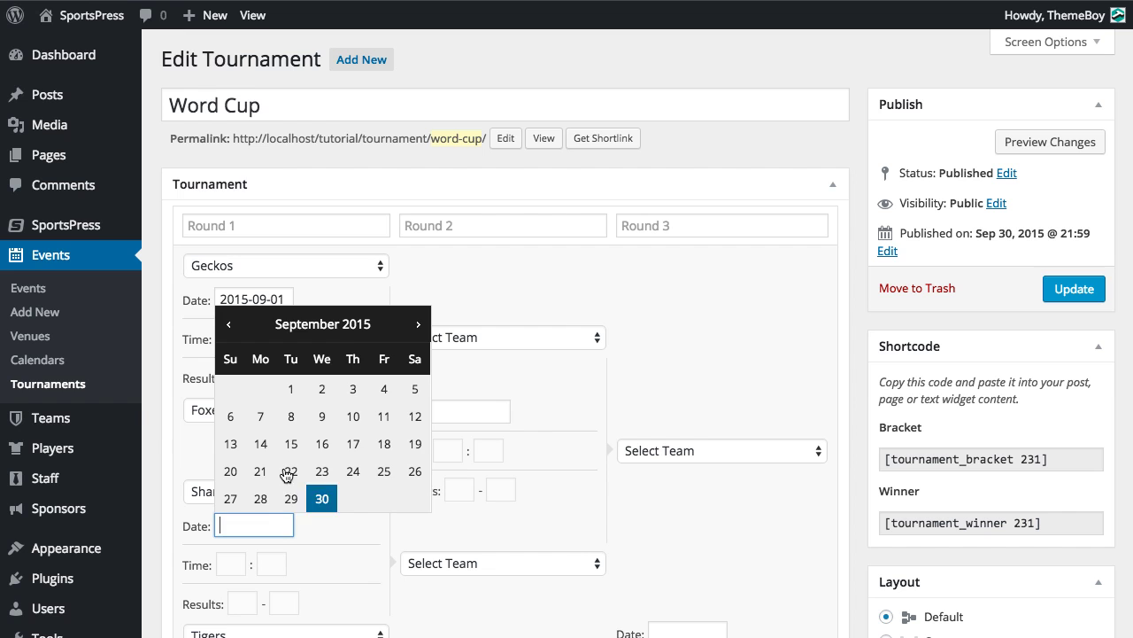
{"action": "left_click", "coordinate": [322, 390]}
Date the Budgies–Kangaroos match 2015-09-03 and the Eagles–Bluebirds match 2015-09-04
{"action": "scroll", "coordinate": [324, 395], "scroll_direction": "down", "scroll_amount": 5}
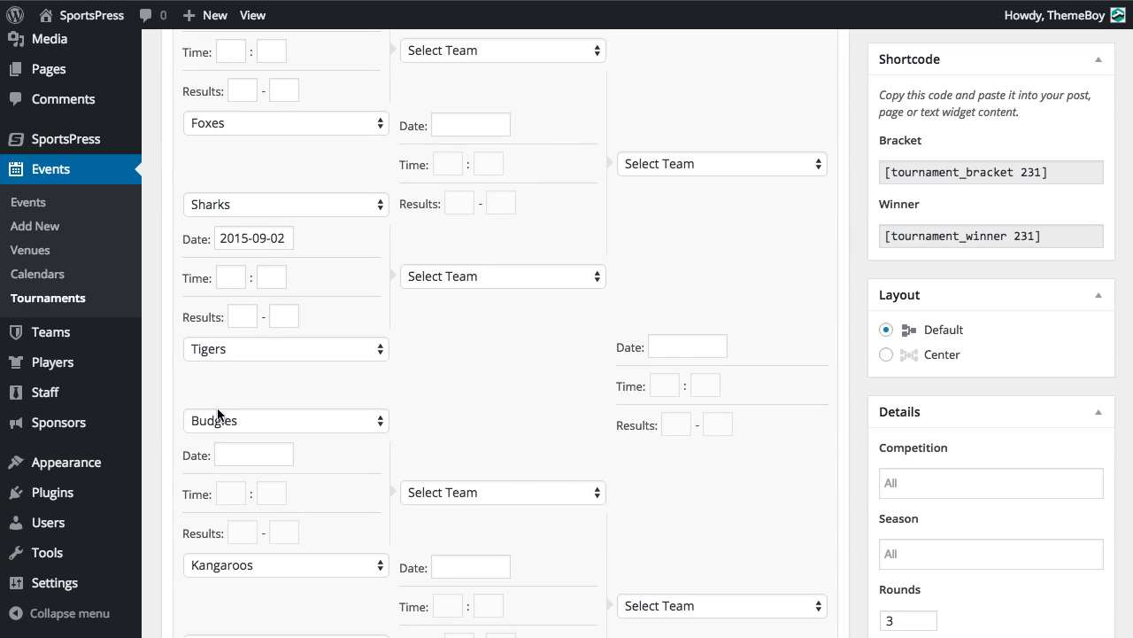
{"action": "left_click", "coordinate": [231, 456]}
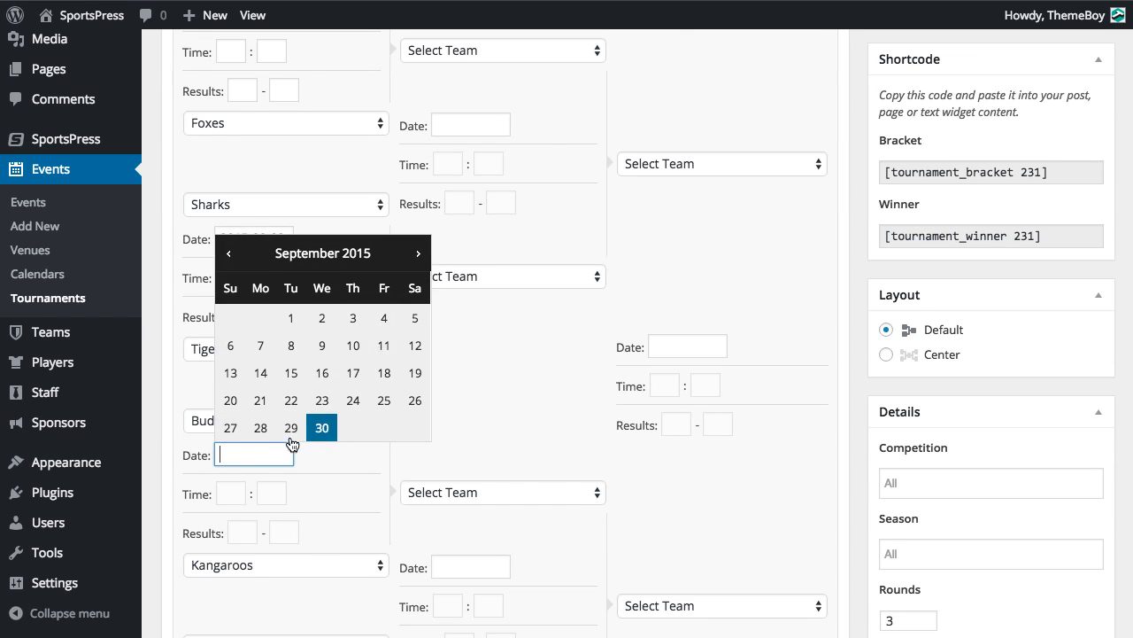
{"action": "left_click", "coordinate": [352, 319]}
{"action": "scroll", "coordinate": [276, 447], "scroll_direction": "down", "scroll_amount": 3}
{"action": "left_click", "coordinate": [241, 489]}
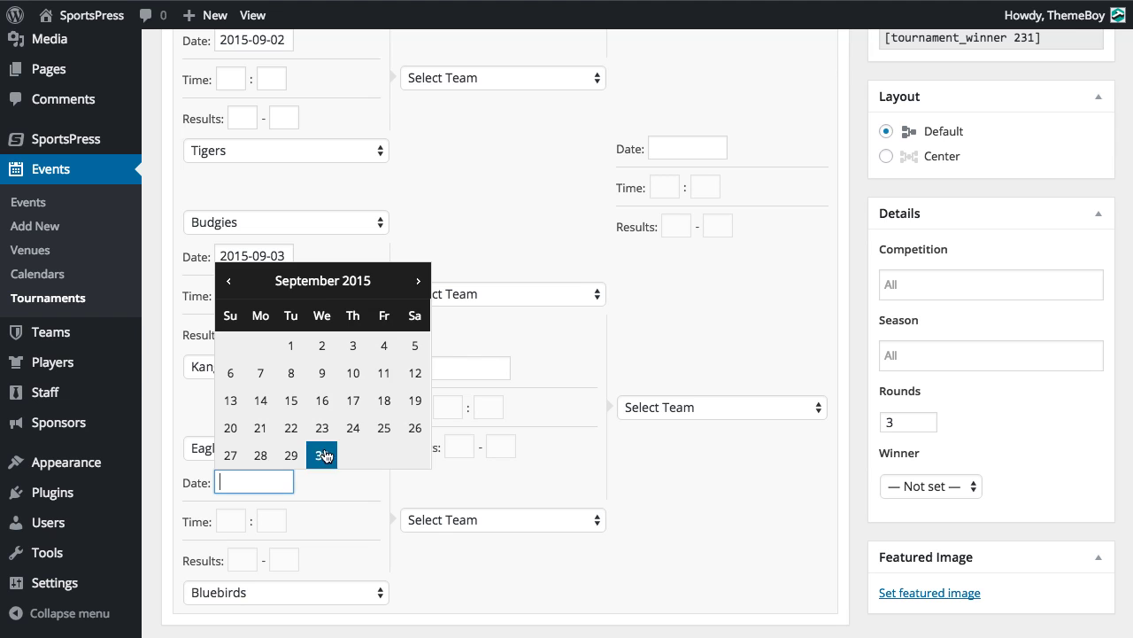
{"action": "left_click", "coordinate": [379, 347]}
Save the tournament with its match dates and view the bracket on the site
{"action": "scroll", "coordinate": [650, 403], "scroll_direction": "up", "scroll_amount": 5}
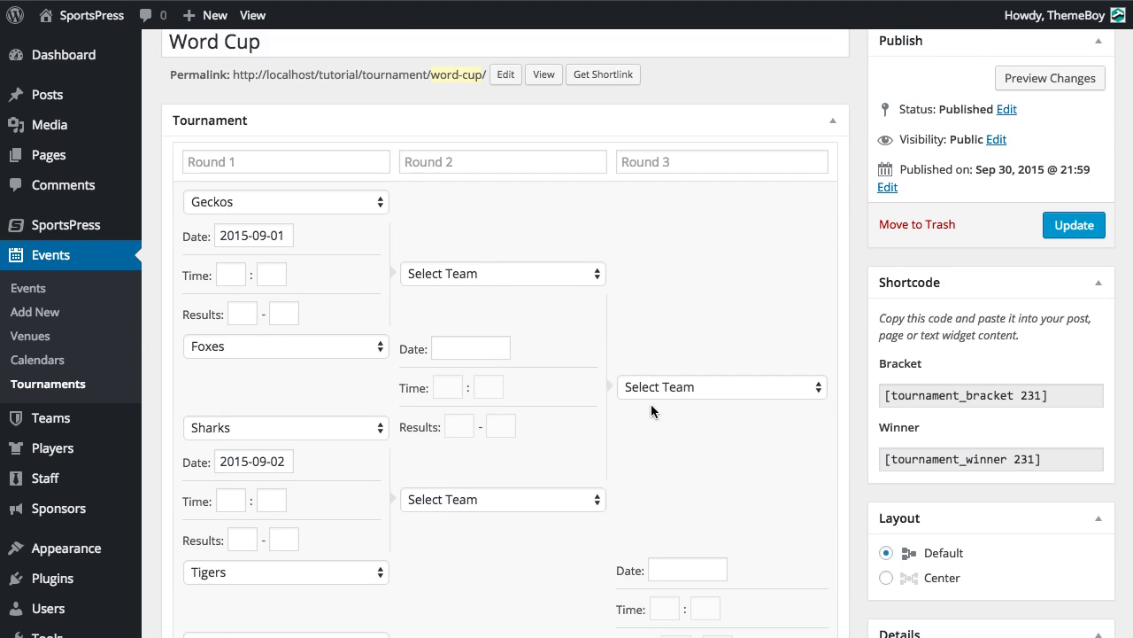
{"action": "left_click", "coordinate": [1074, 289]}
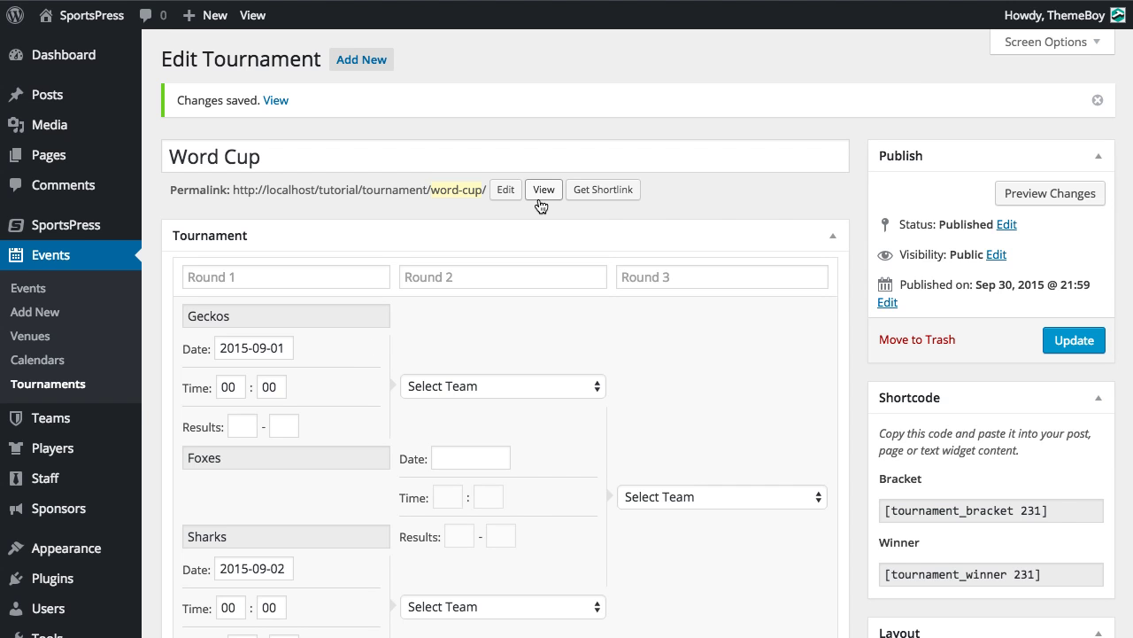
{"action": "left_click", "coordinate": [541, 198]}
{"action": "scroll", "coordinate": [194, 304], "scroll_direction": "down", "scroll_amount": 1}
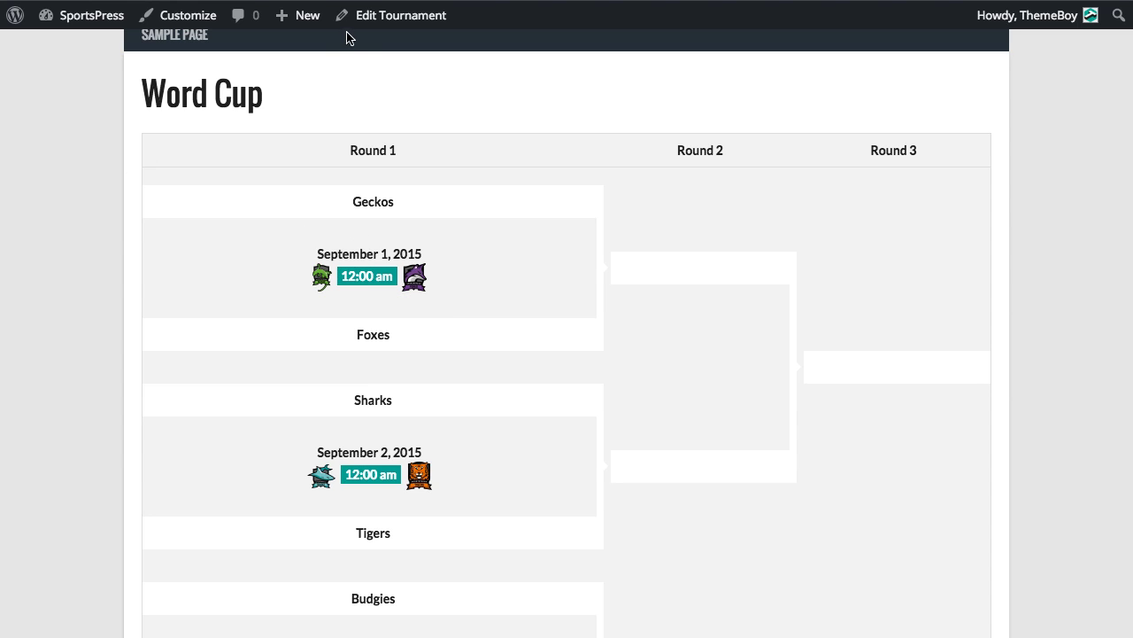
Reopen the tournament for editing and enter results of 2-1 for Geckos–Foxes and 1-2 for Sharks–Tigers
{"action": "left_click", "coordinate": [369, 18]}
{"action": "scroll", "coordinate": [177, 231], "scroll_direction": "down", "scroll_amount": 3}
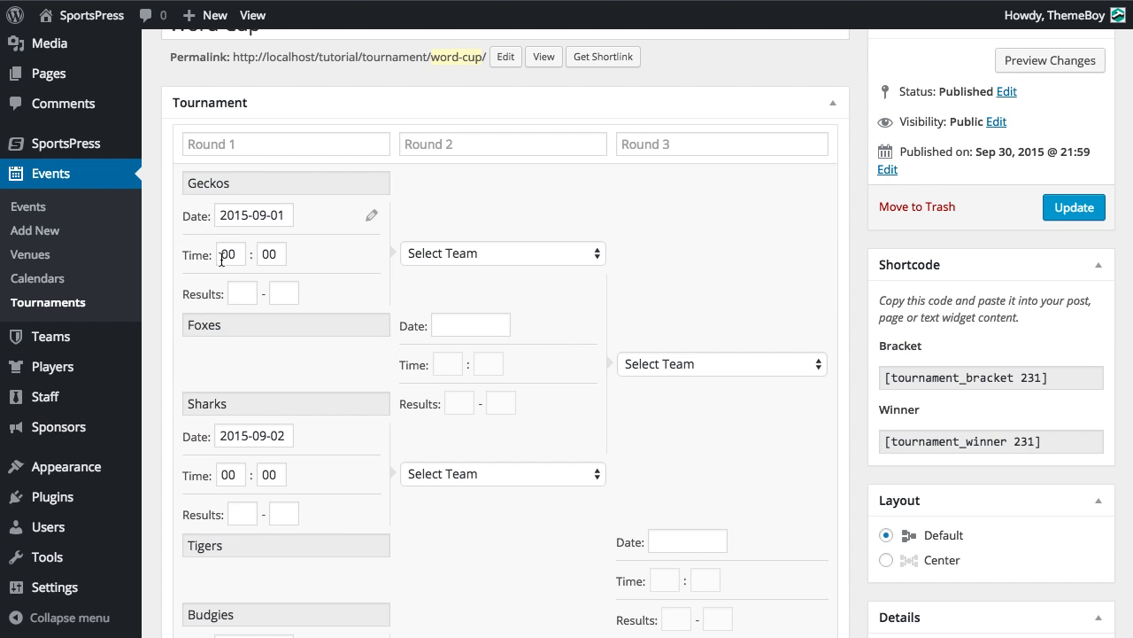
{"action": "type", "text": "2"}
{"action": "left_click", "coordinate": [284, 291]}
{"action": "type", "text": "1"}
{"action": "left_click", "coordinate": [244, 513]}
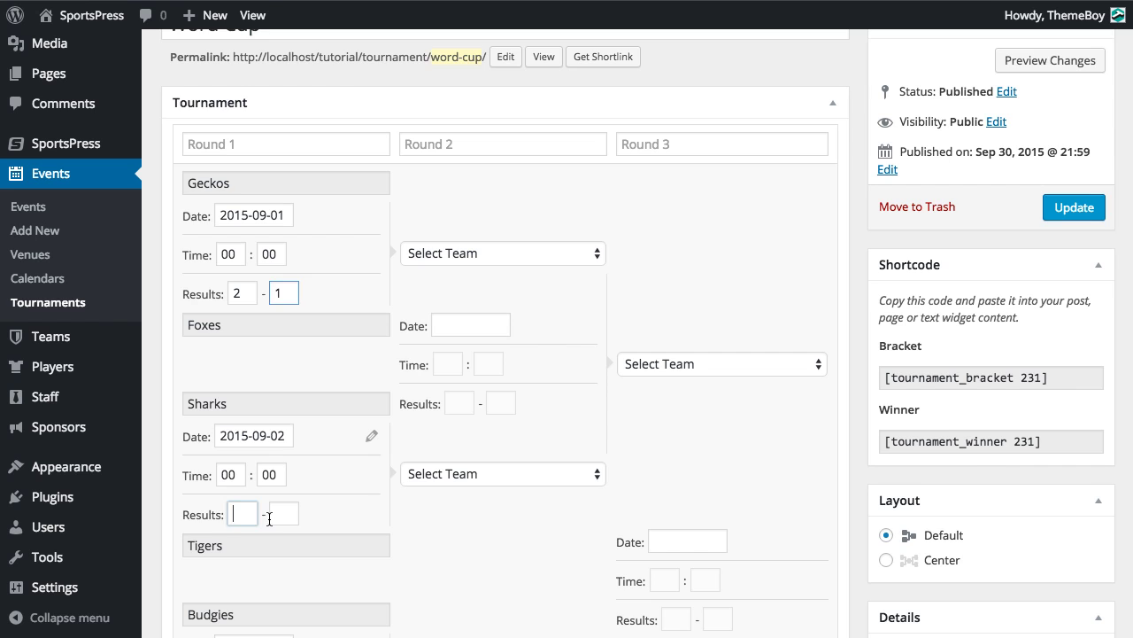
{"action": "type", "text": "1"}
{"action": "left_click", "coordinate": [284, 514]}
{"action": "type", "text": "2"}
Enter results of 3-2 for Budgies–Kangaroos and 2-3 for Eagles–Bluebirds
{"action": "scroll", "coordinate": [315, 485], "scroll_direction": "down", "scroll_amount": 3}
{"action": "scroll", "coordinate": [315, 486], "scroll_direction": "down", "scroll_amount": 1}
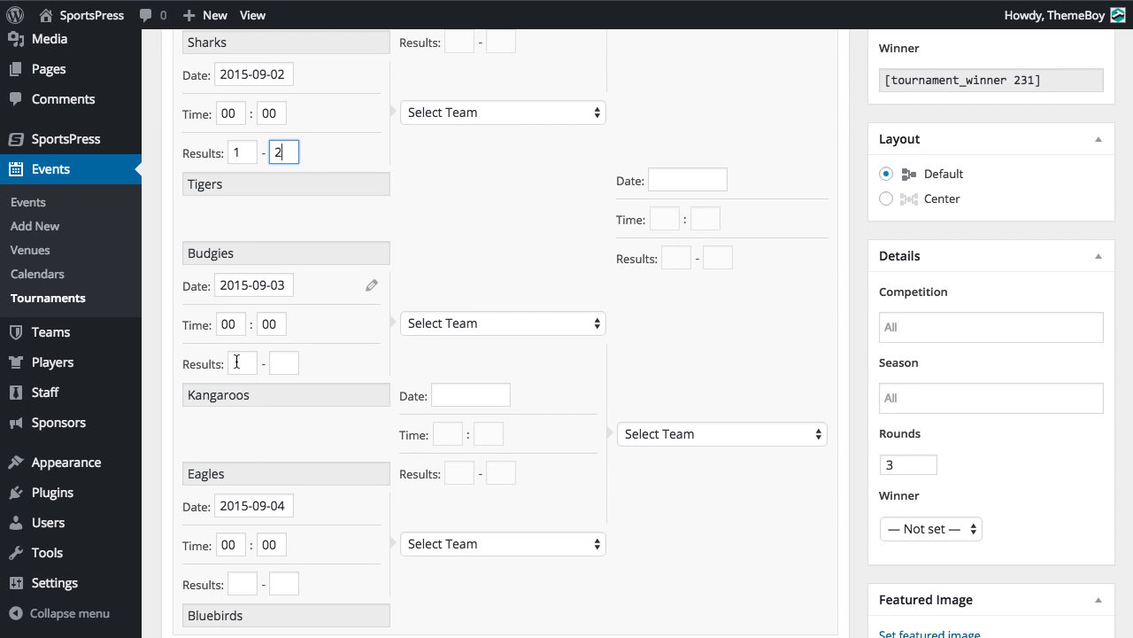
{"action": "left_click", "coordinate": [241, 363]}
{"action": "type", "text": "3"}
{"action": "left_click", "coordinate": [289, 361]}
{"action": "type", "text": "2"}
{"action": "scroll", "coordinate": [278, 516], "scroll_direction": "down", "scroll_amount": 1}
{"action": "left_click", "coordinate": [243, 559]}
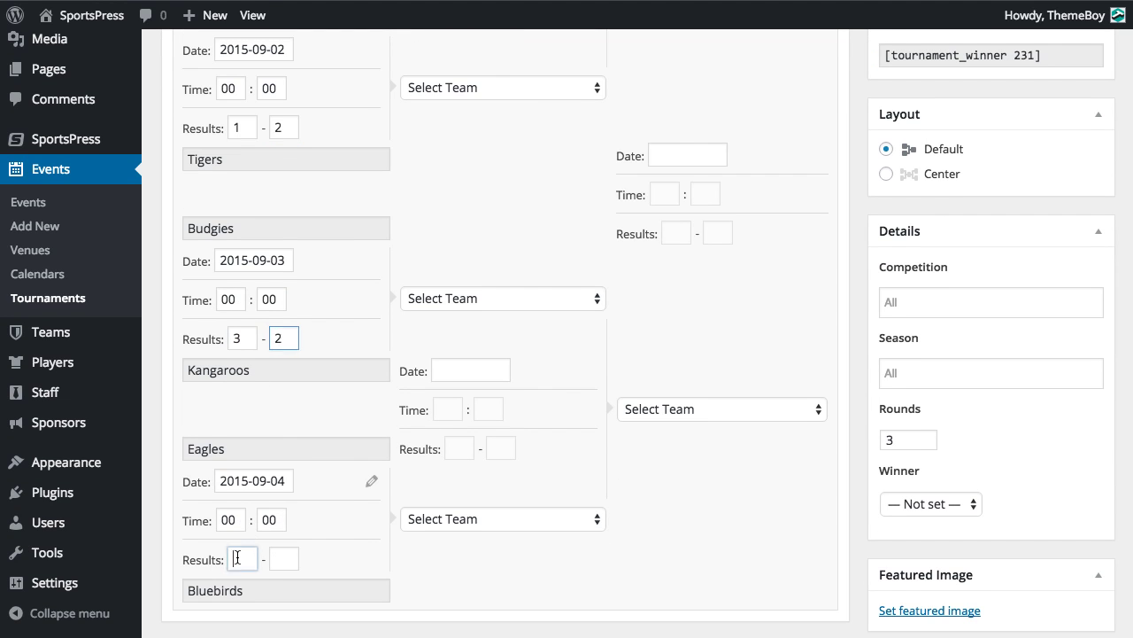
{"action": "type", "text": "2"}
{"action": "left_click", "coordinate": [284, 559]}
{"action": "type", "text": "3"}
Save the tournament with the Round 1 results and check the teams in the Round 2 slots
{"action": "scroll", "coordinate": [697, 372], "scroll_direction": "up", "scroll_amount": 5}
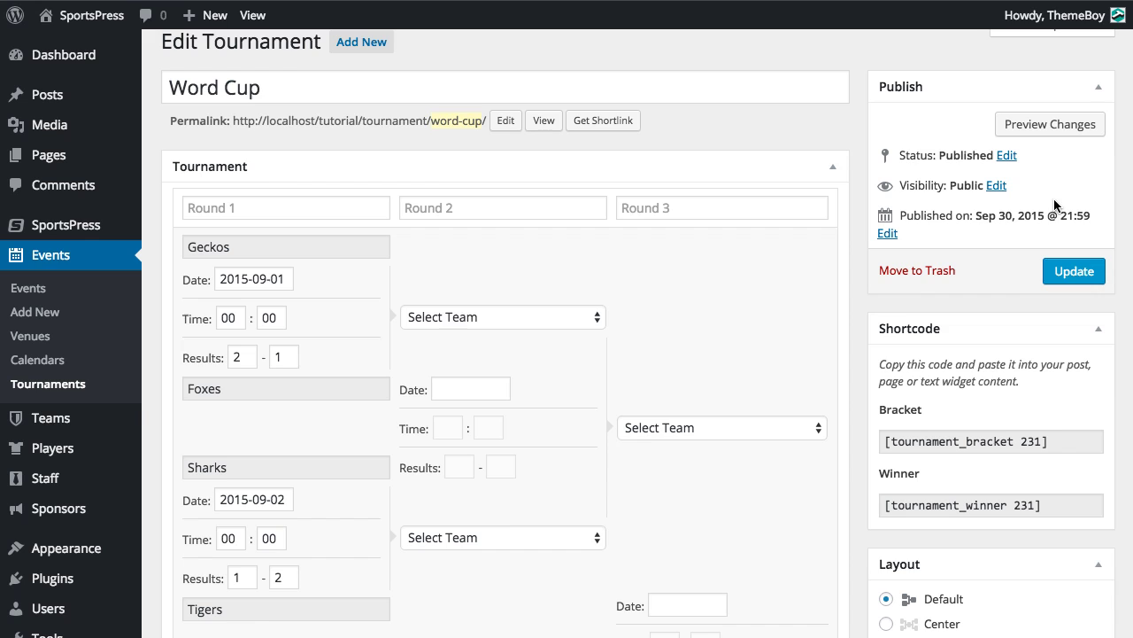
{"action": "left_click", "coordinate": [484, 316]}
{"action": "left_click", "coordinate": [498, 317]}
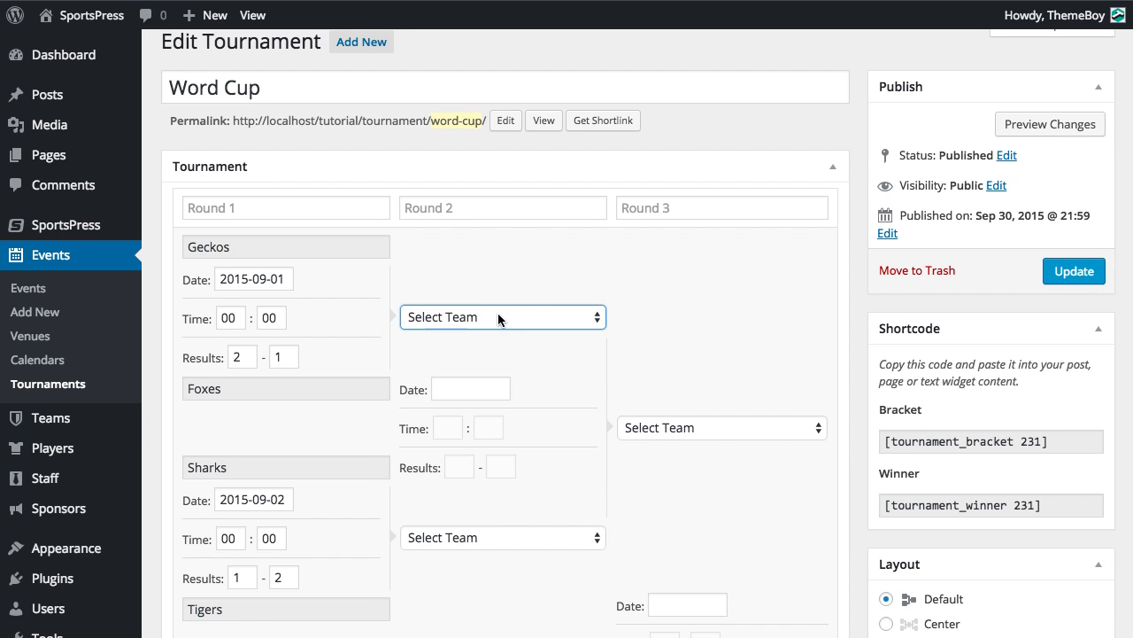
{"action": "left_click", "coordinate": [780, 301]}
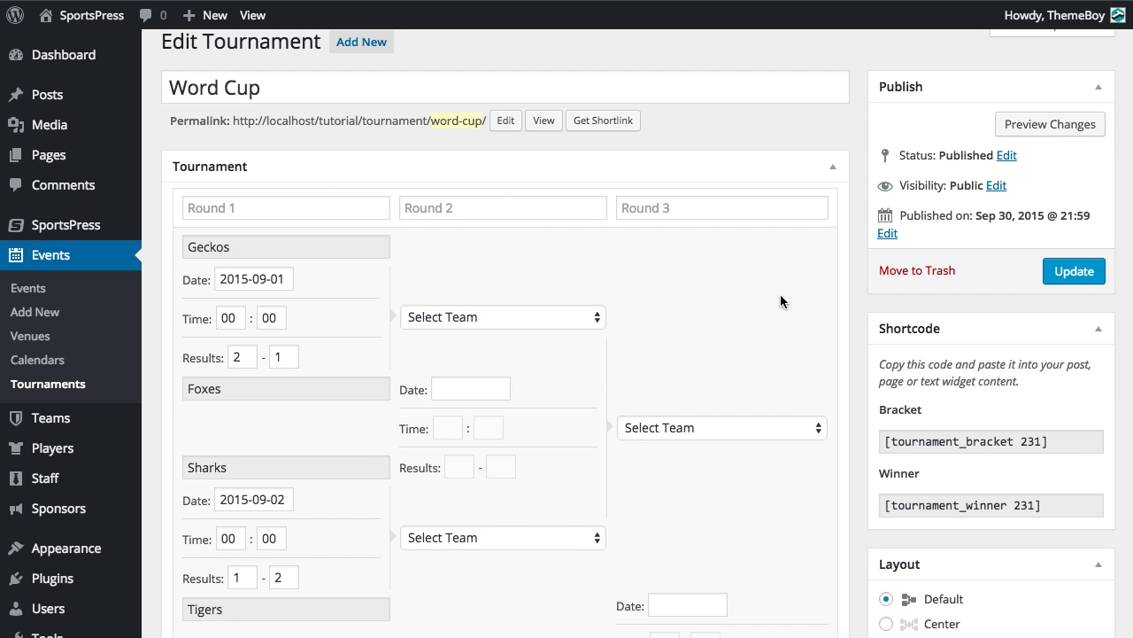
{"action": "left_click", "coordinate": [1062, 271]}
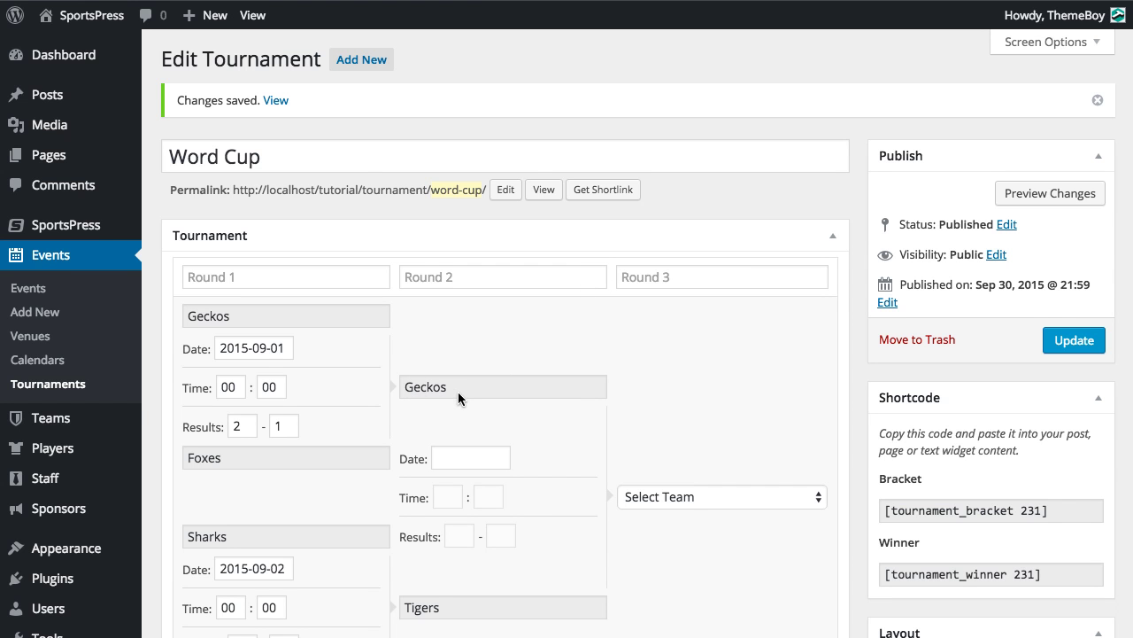
{"action": "scroll", "coordinate": [458, 392], "scroll_direction": "down", "scroll_amount": 3}
{"action": "scroll", "coordinate": [501, 458], "scroll_direction": "up", "scroll_amount": 3}
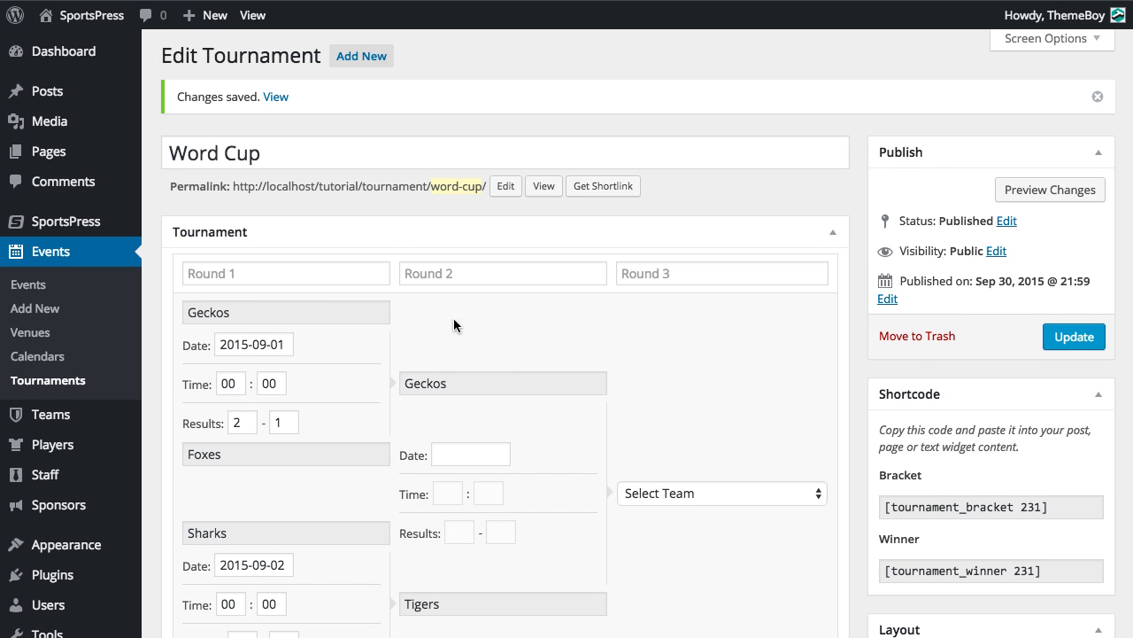
Review the Round 1 results and Round 2 teams in the published bracket, and reopen the tournament for editing
{"action": "scroll", "coordinate": [454, 317], "scroll_direction": "down", "scroll_amount": 5}
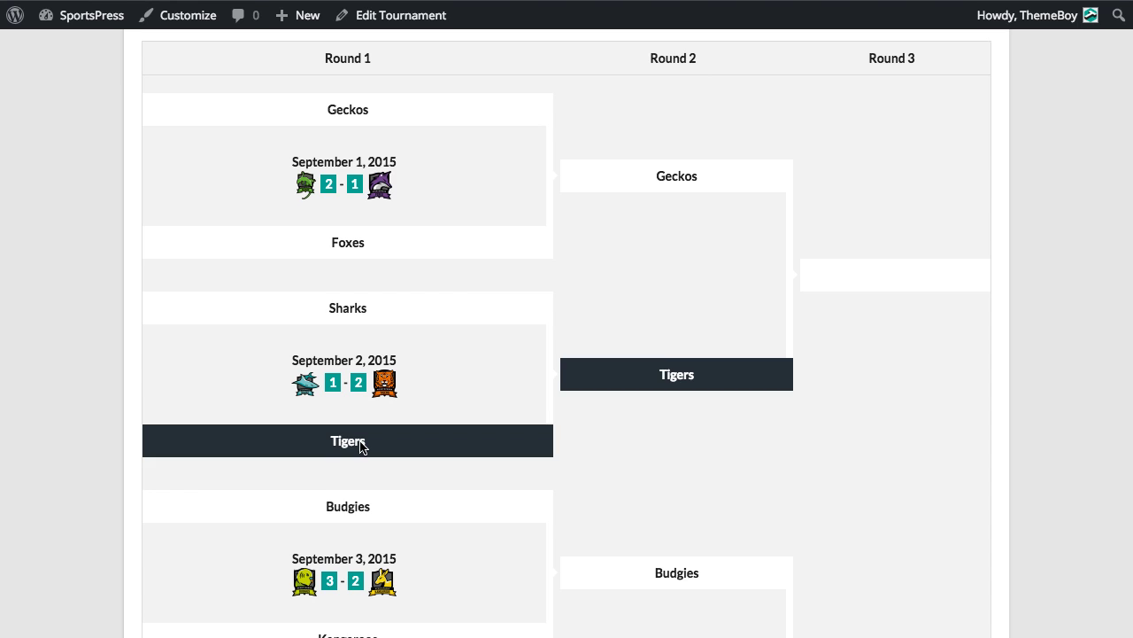
{"action": "scroll", "coordinate": [361, 445], "scroll_direction": "down", "scroll_amount": 1}
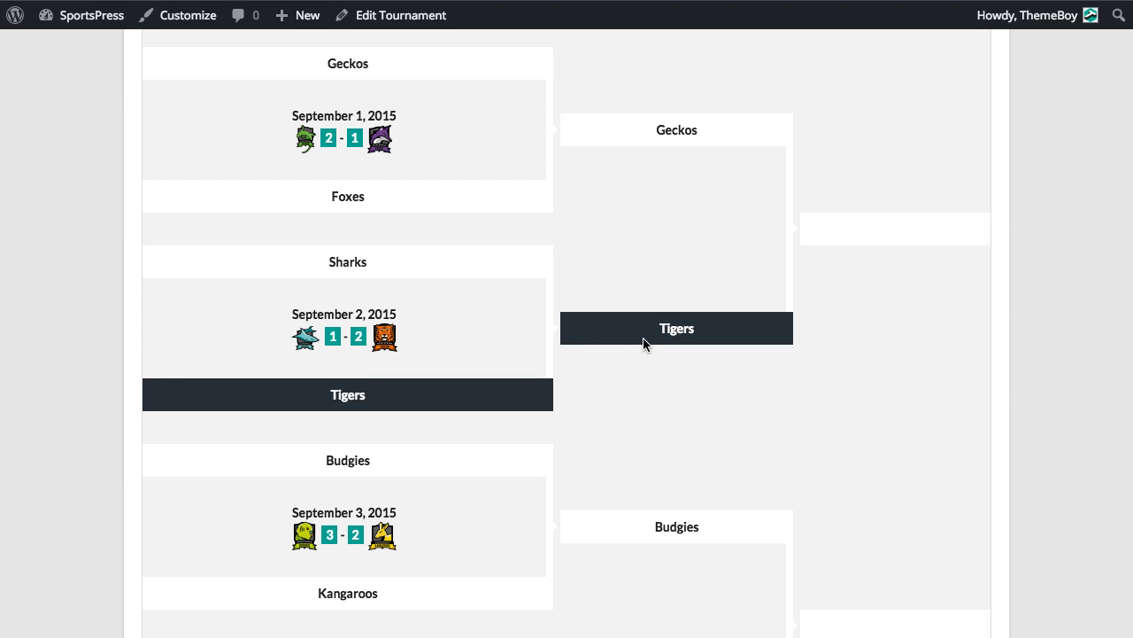
{"action": "left_click", "coordinate": [396, 33]}
Set the Round 2 match dates to 2015-09-05 for Geckos–Tigers and 2015-09-06 for Budgies–Bluebirds
{"action": "left_click", "coordinate": [443, 394]}
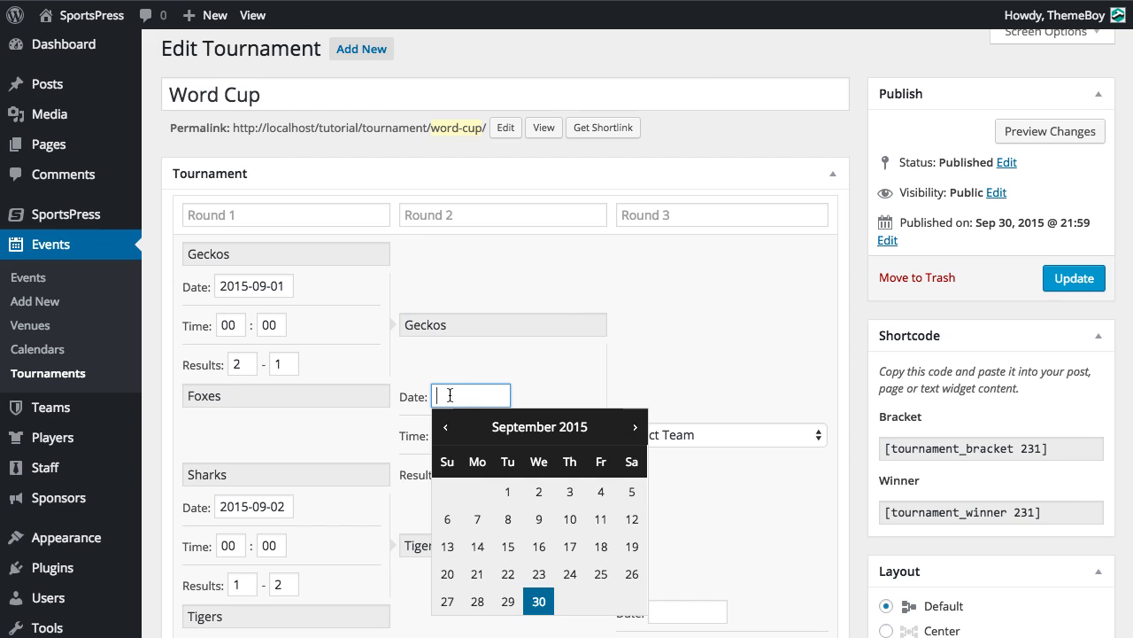
{"action": "left_click", "coordinate": [631, 491]}
{"action": "scroll", "coordinate": [493, 374], "scroll_direction": "down", "scroll_amount": 5}
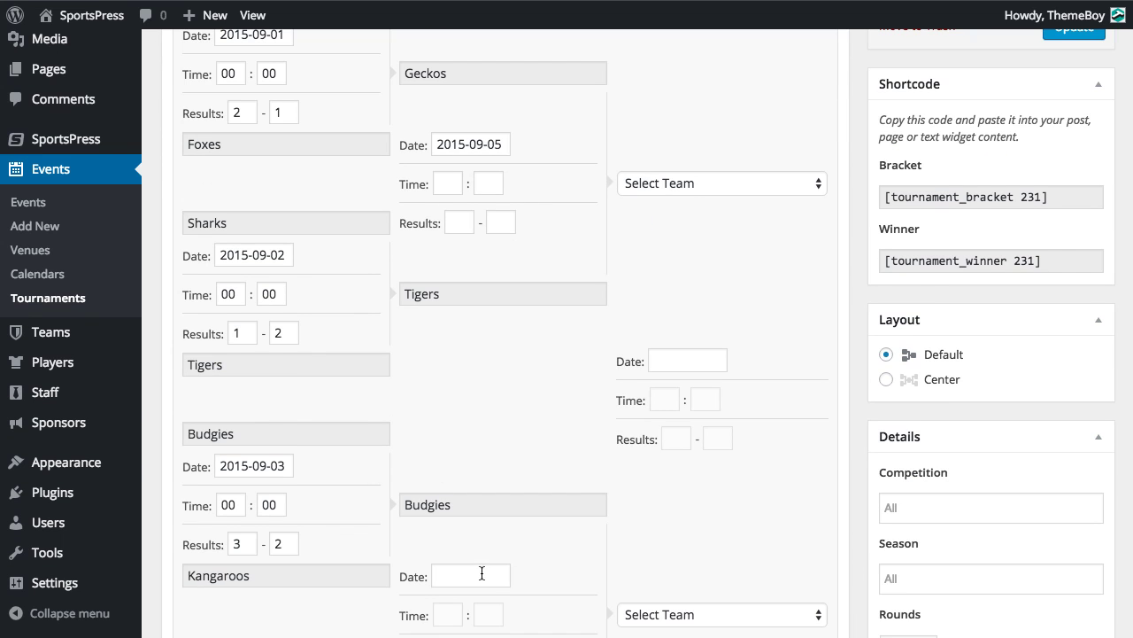
{"action": "left_click", "coordinate": [482, 573]}
{"action": "left_click", "coordinate": [445, 466]}
Enter Round 2 results of 2-1 for Geckos–Tigers and 1-2 for Budgies–Bluebirds, and save the tournament
{"action": "left_click", "coordinate": [459, 222]}
{"action": "type", "text": "2"}
{"action": "left_click", "coordinate": [501, 222]}
{"action": "type", "text": "1"}
{"action": "left_click", "coordinate": [459, 551]}
{"action": "type", "text": "1"}
{"action": "left_click", "coordinate": [500, 551]}
{"action": "type", "text": "2"}
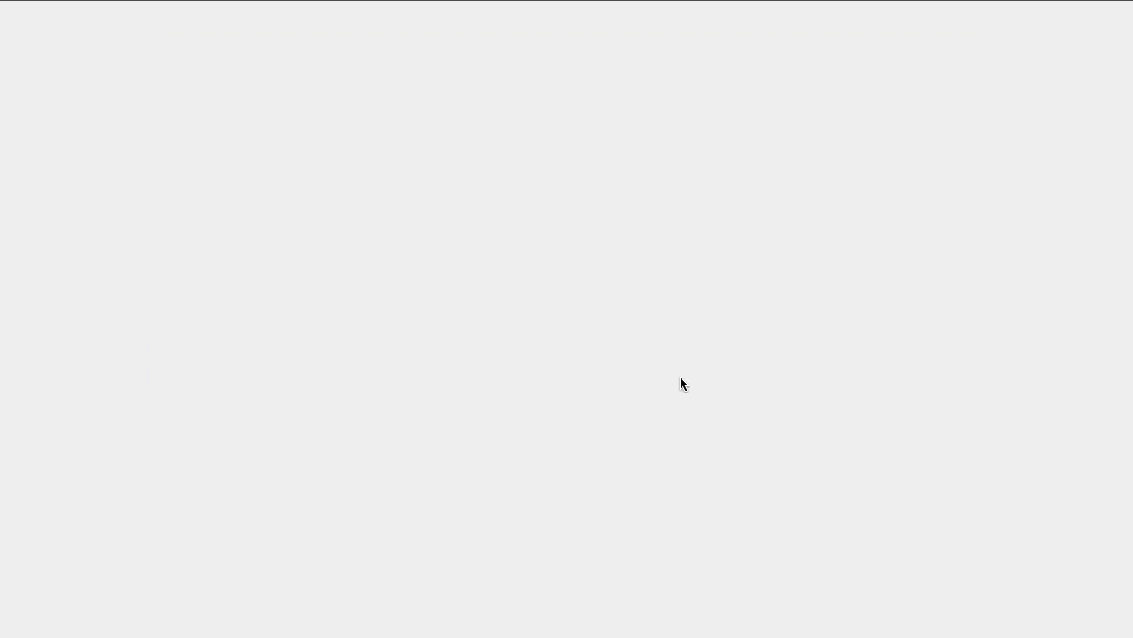
Date the Round 3 match between Geckos and Bluebirds 2015-09-07, enter its result as 1-0, and save the tournament
{"action": "scroll", "coordinate": [681, 372], "scroll_direction": "down", "scroll_amount": 5}
{"action": "left_click", "coordinate": [693, 362]}
{"action": "left_click", "coordinate": [694, 490]}
{"action": "scroll", "coordinate": [773, 327], "scroll_direction": "down", "scroll_amount": 1}
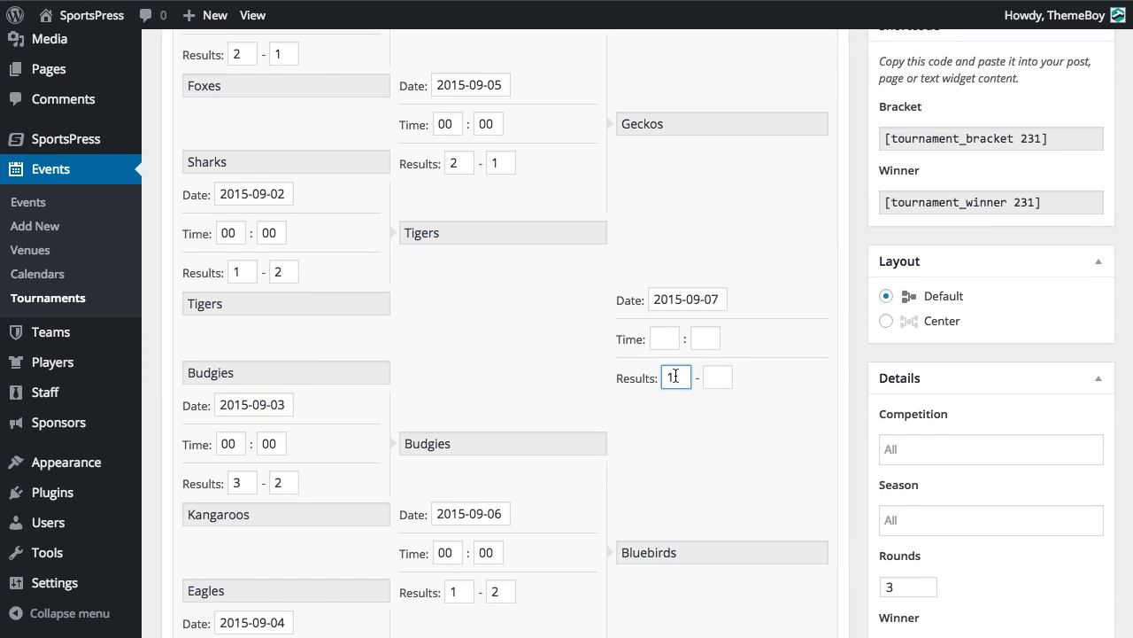
{"action": "key", "text": "Tab"}
{"action": "type", "text": "2"}
{"action": "key", "text": "Return"}
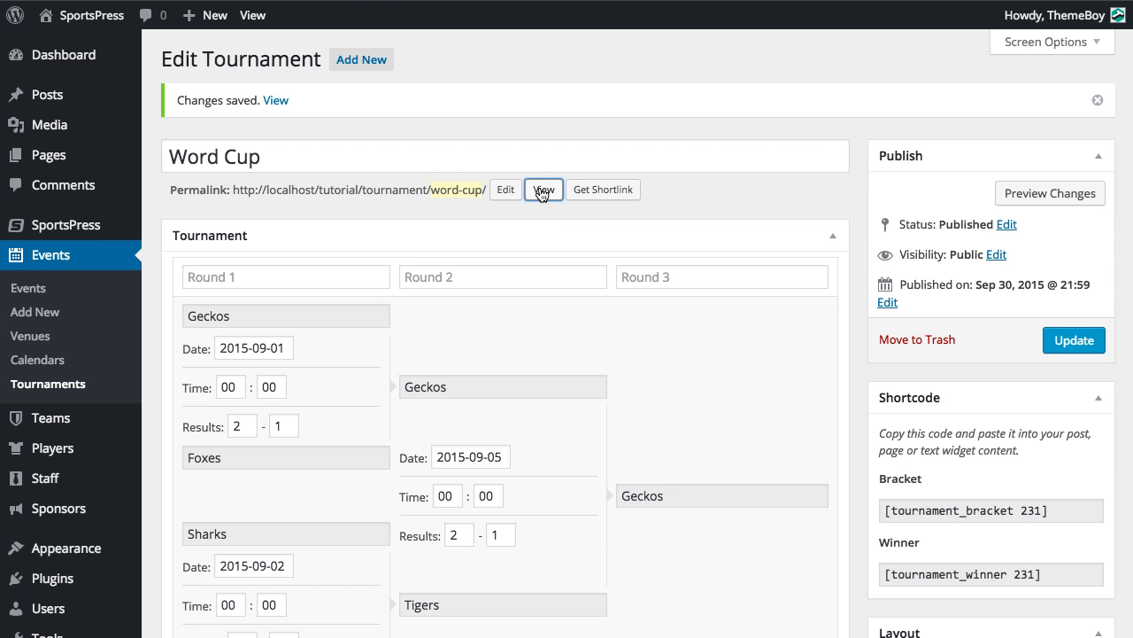
View the tournament on the site and examine the matches and results in all three rounds of the bracket
{"action": "left_click", "coordinate": [543, 189]}
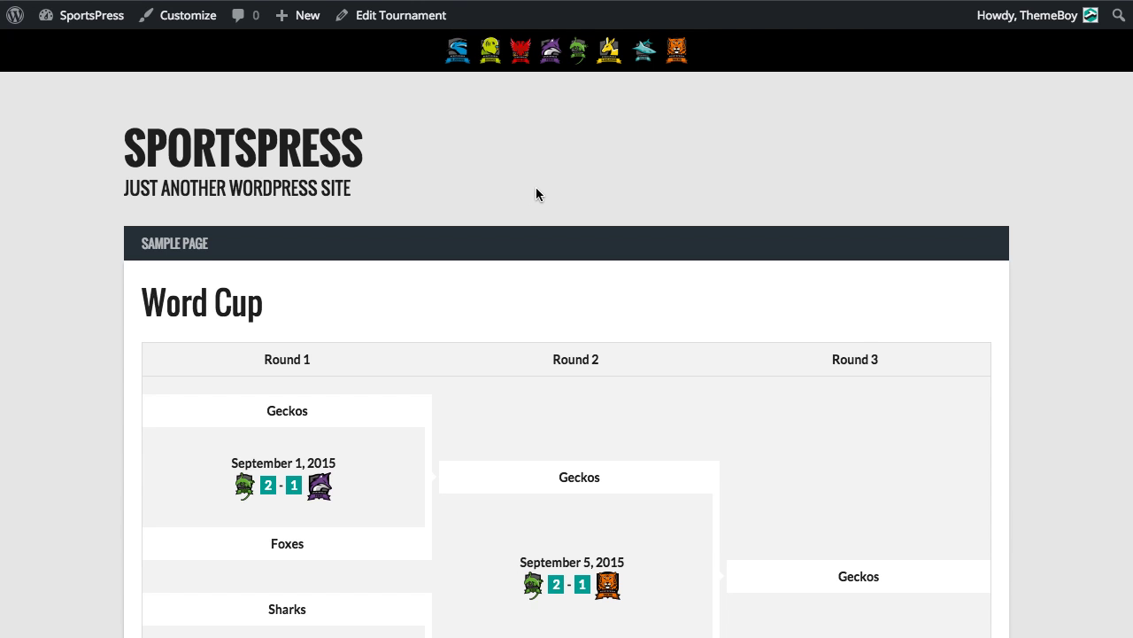
{"action": "scroll", "coordinate": [430, 202], "scroll_direction": "down", "scroll_amount": 5}
{"action": "scroll", "coordinate": [620, 407], "scroll_direction": "down", "scroll_amount": 2}
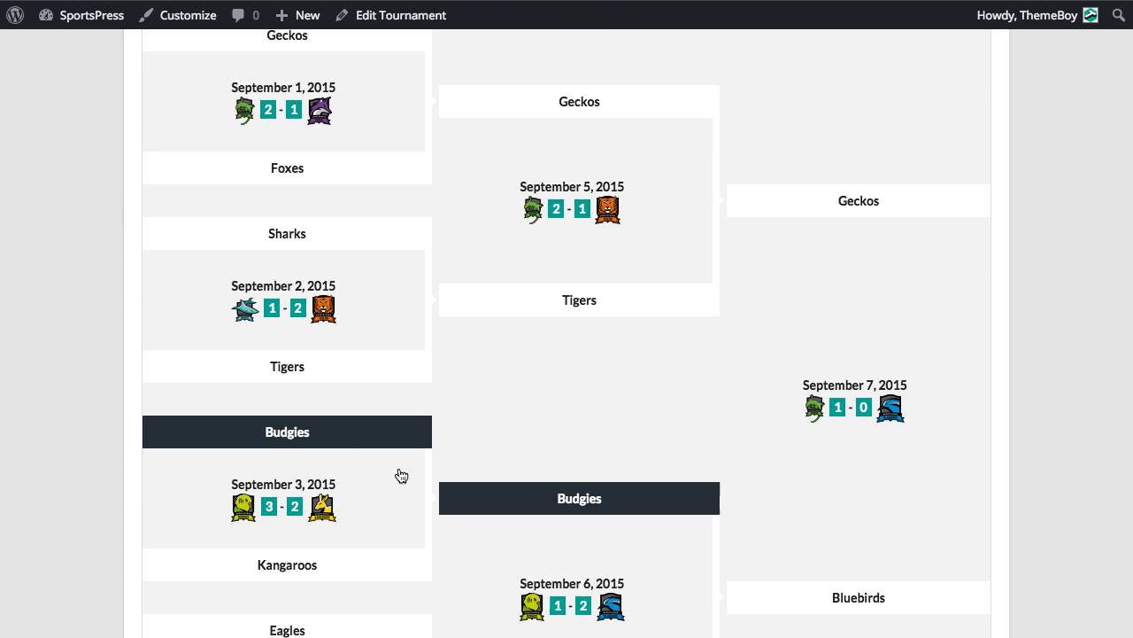
{"action": "scroll", "coordinate": [549, 456], "scroll_direction": "up", "scroll_amount": 5}
{"action": "scroll", "coordinate": [469, 408], "scroll_direction": "down", "scroll_amount": 1}
{"action": "scroll", "coordinate": [443, 396], "scroll_direction": "down", "scroll_amount": 3}
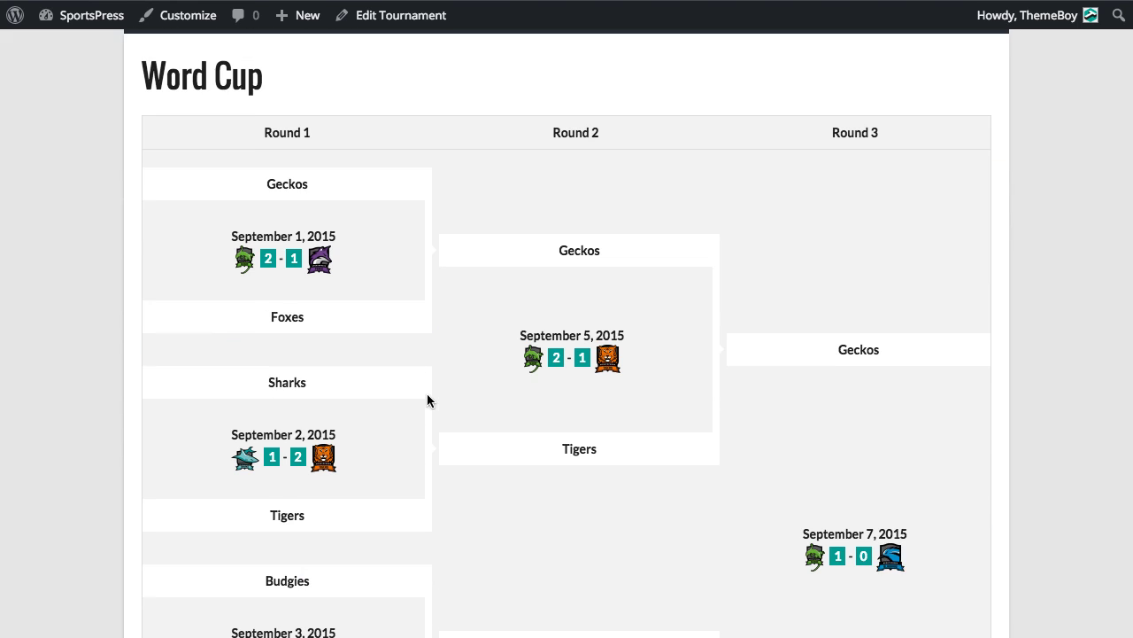
{"action": "scroll", "coordinate": [797, 310], "scroll_direction": "down", "scroll_amount": 1}
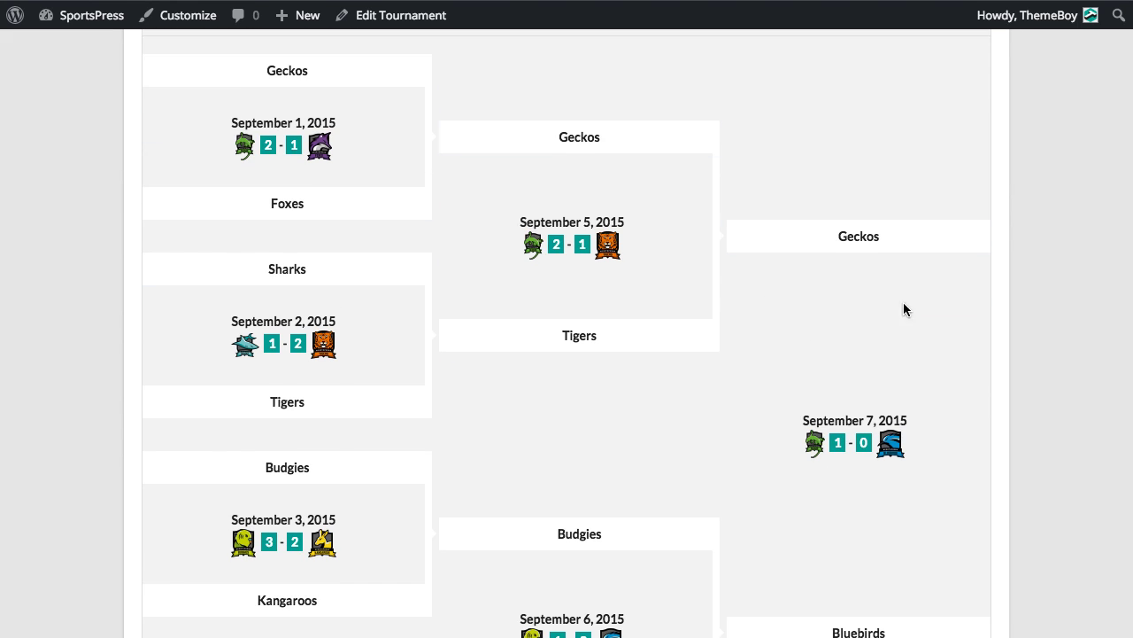
{"action": "scroll", "coordinate": [832, 389], "scroll_direction": "down", "scroll_amount": 2}
{"action": "scroll", "coordinate": [873, 393], "scroll_direction": "up", "scroll_amount": 3}
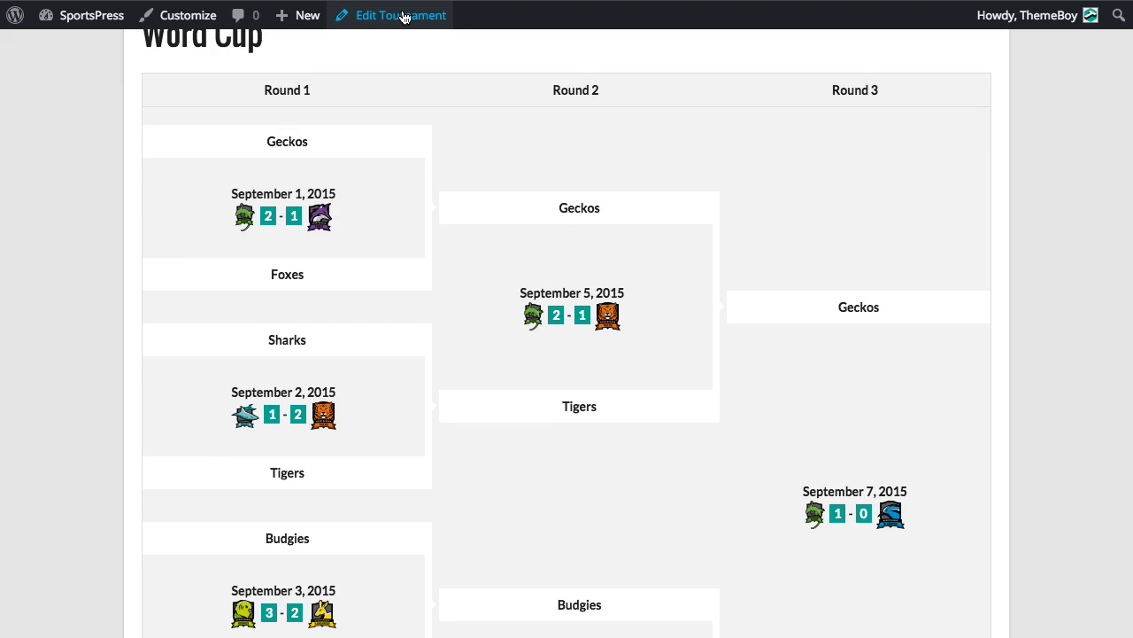
Reopen the tournament for editing, switch the bracket layout to Center, and save it
{"action": "left_click", "coordinate": [403, 17]}
{"action": "scroll", "coordinate": [784, 240], "scroll_direction": "down", "scroll_amount": 4}
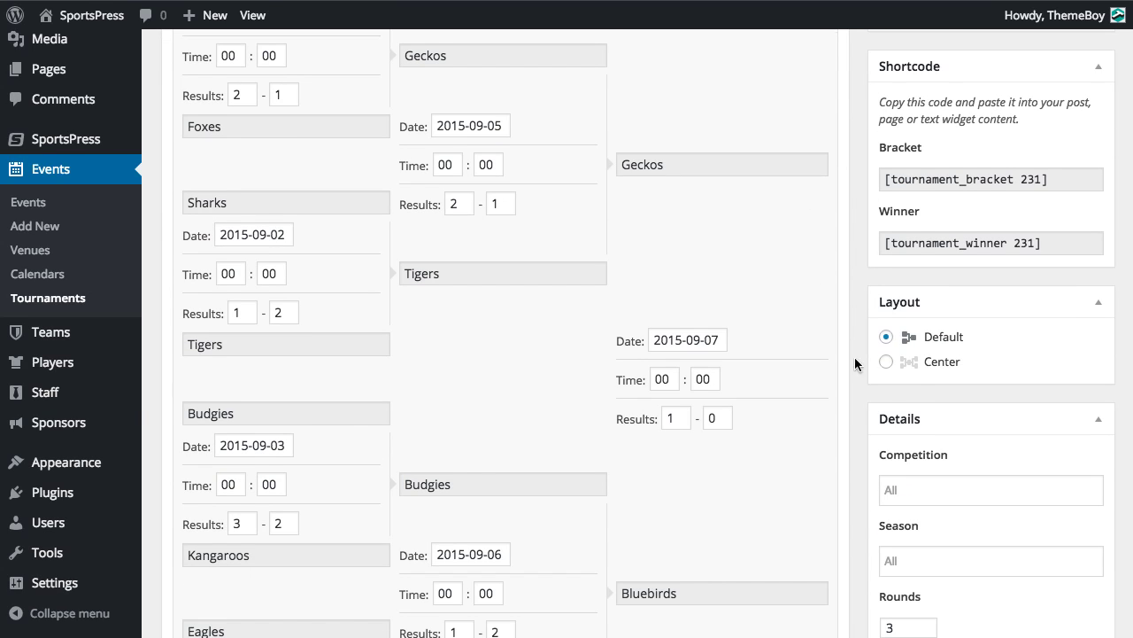
{"action": "scroll", "coordinate": [938, 350], "scroll_direction": "up", "scroll_amount": 3}
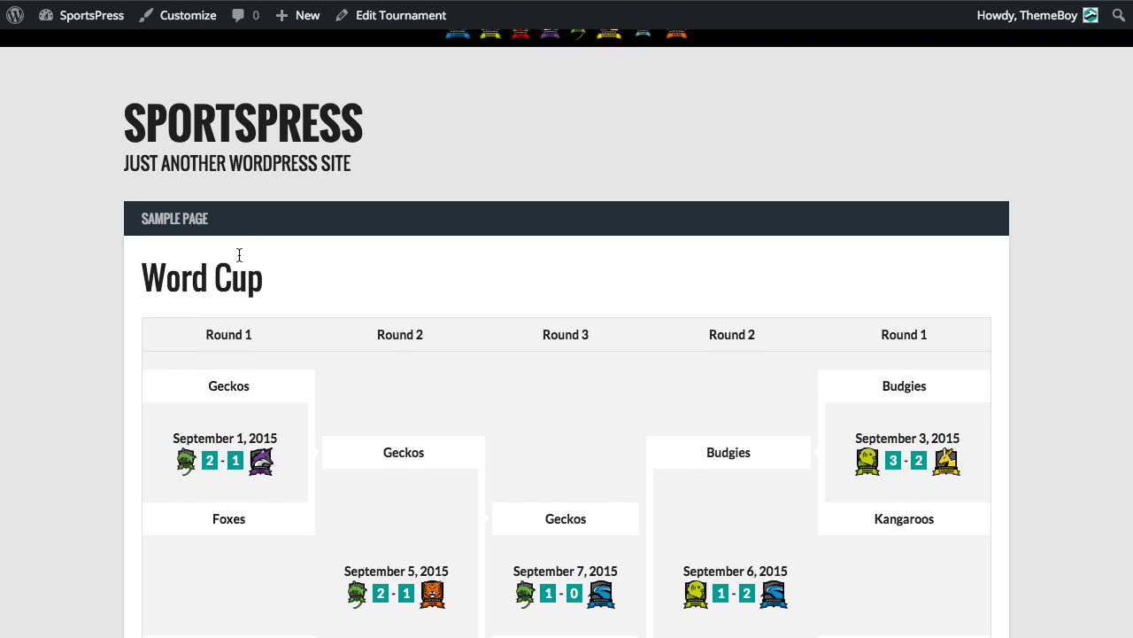
Examine how the centered bracket arranges the rounds on the published Word Cup page
{"action": "scroll", "coordinate": [235, 253], "scroll_direction": "down", "scroll_amount": 5}
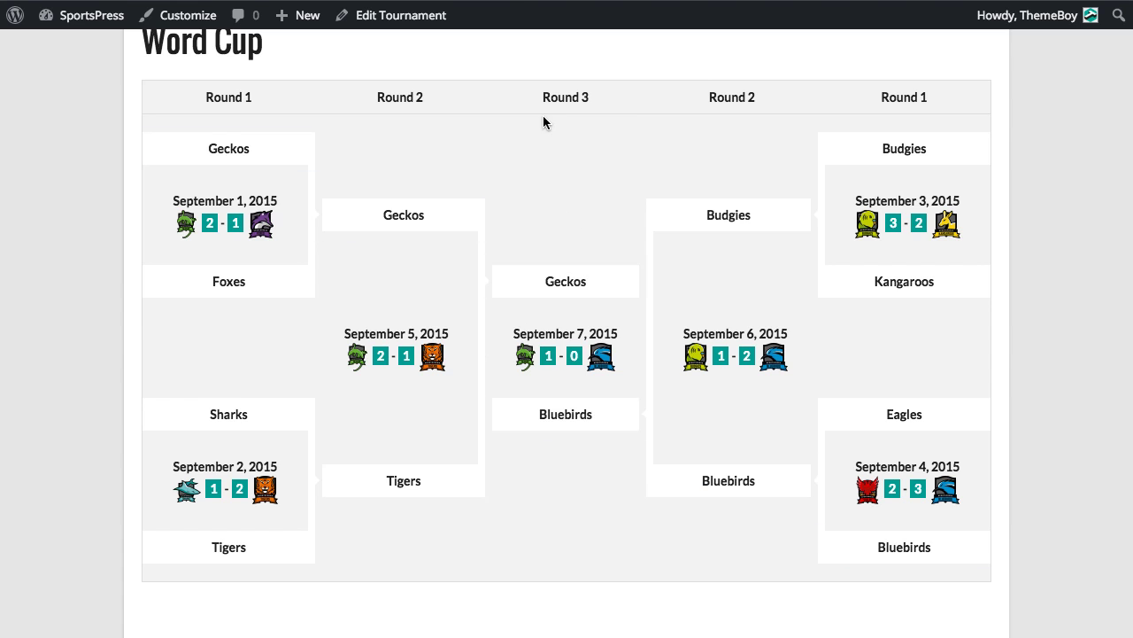
{"action": "scroll", "coordinate": [508, 145], "scroll_direction": "up", "scroll_amount": 3}
{"action": "scroll", "coordinate": [390, 57], "scroll_direction": "down", "scroll_amount": 4}
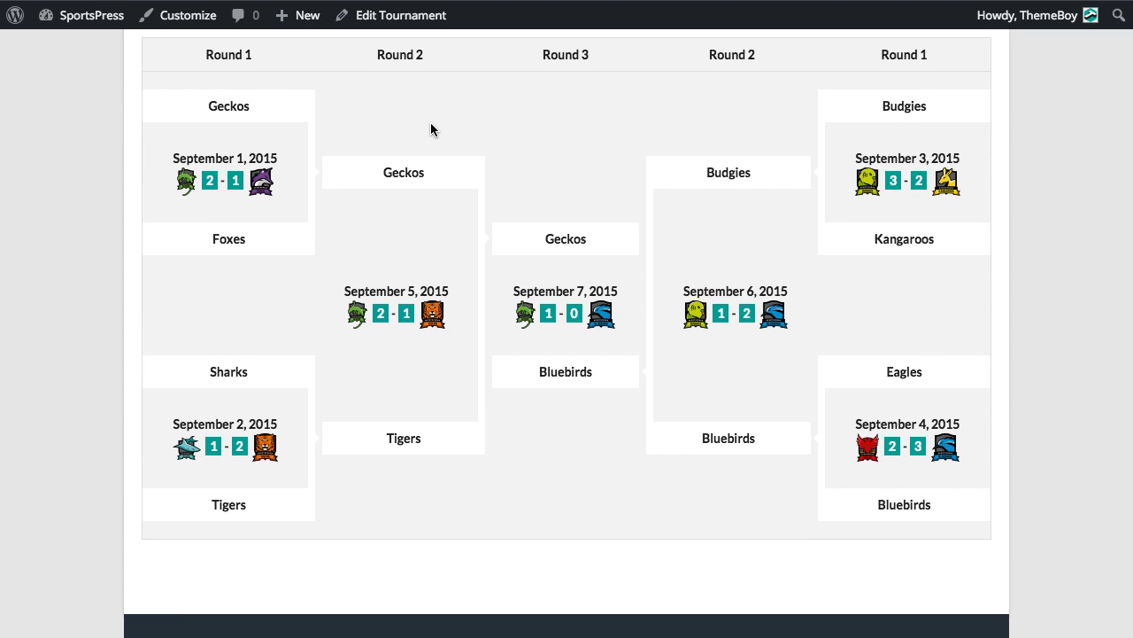
{"action": "scroll", "coordinate": [395, 106], "scroll_direction": "up", "scroll_amount": 1}
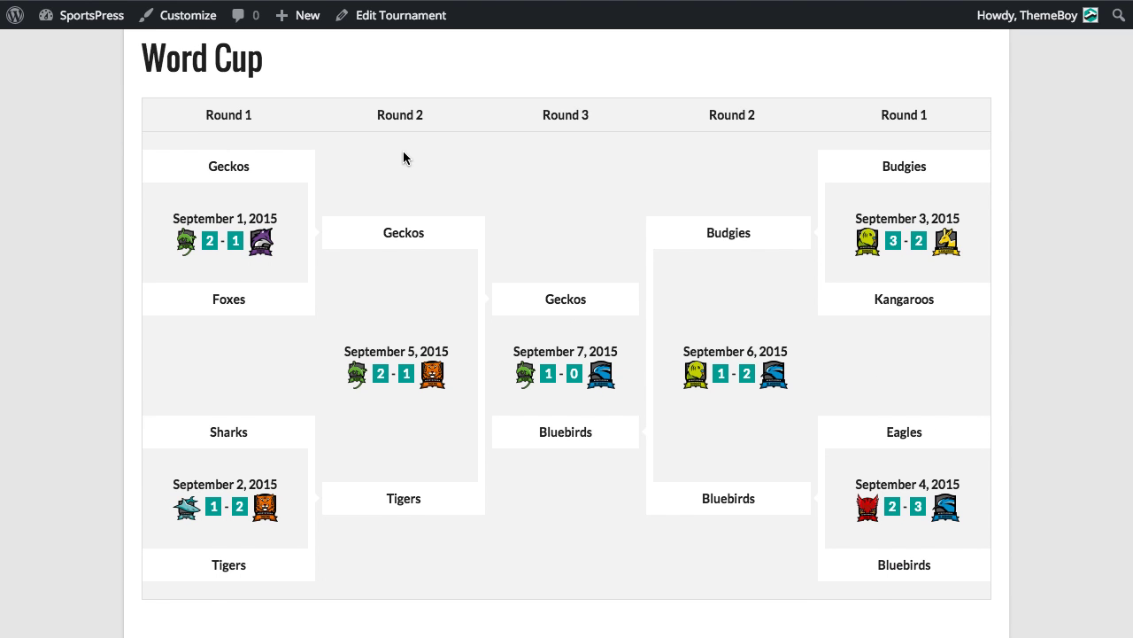
Reopen the tournament for editing, and copy the shortcode of the Group Stage league table
{"action": "left_click", "coordinate": [403, 16]}
{"action": "mouse_move", "coordinate": [53, 417]}
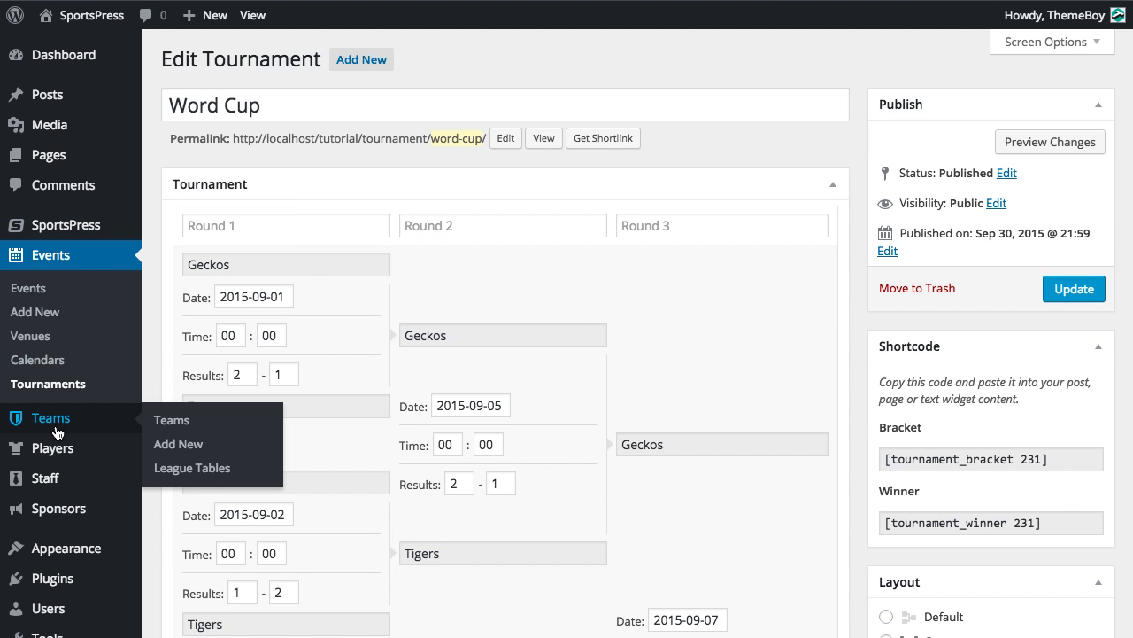
{"action": "left_click", "coordinate": [199, 467]}
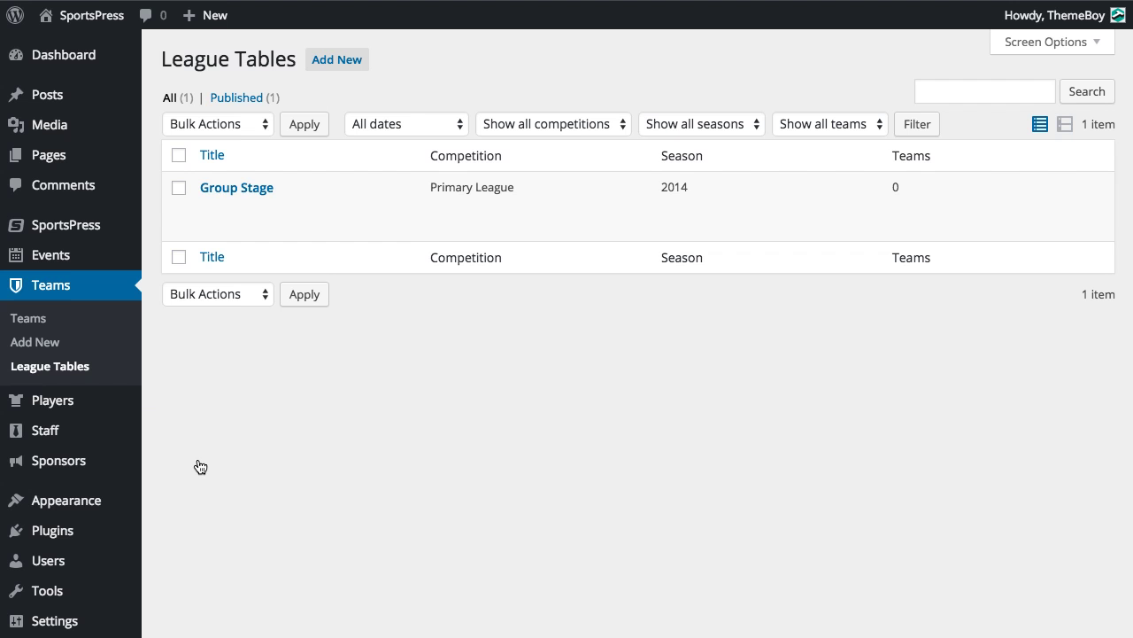
{"action": "left_click", "coordinate": [235, 187]}
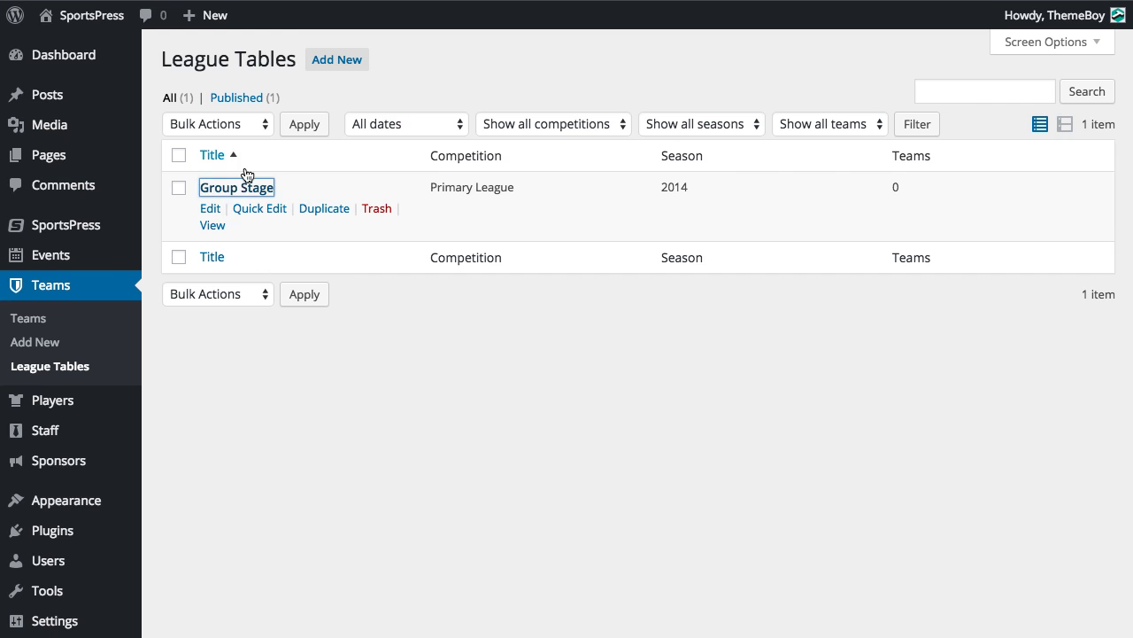
{"action": "scroll", "coordinate": [840, 283], "scroll_direction": "down", "scroll_amount": 3}
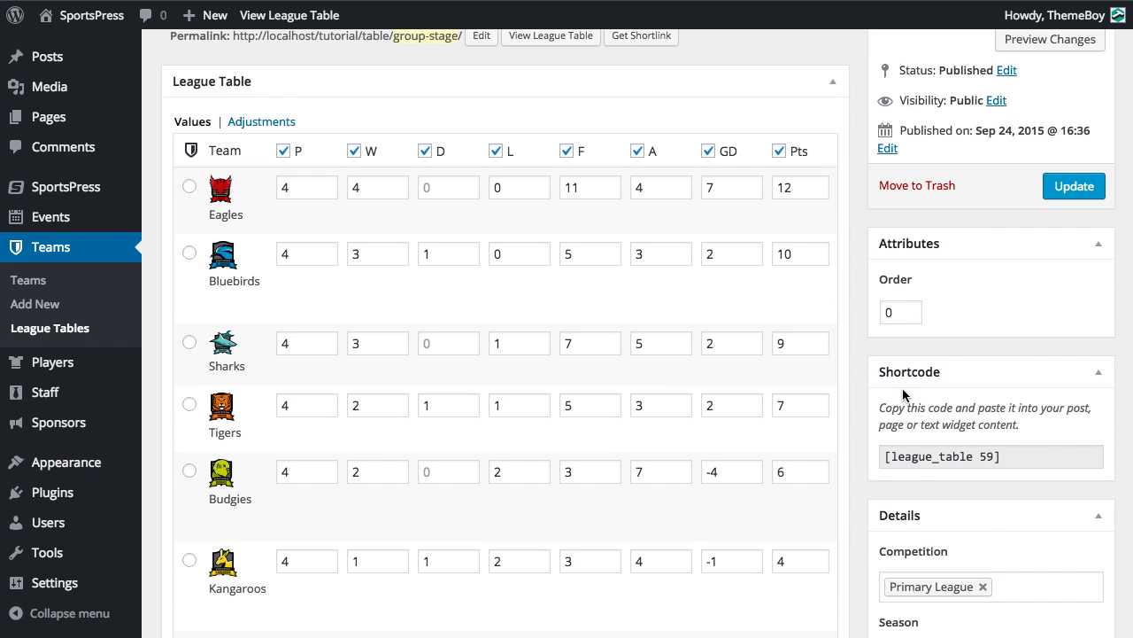
{"action": "left_click", "coordinate": [956, 459]}
{"action": "key", "text": "ctrl+c"}
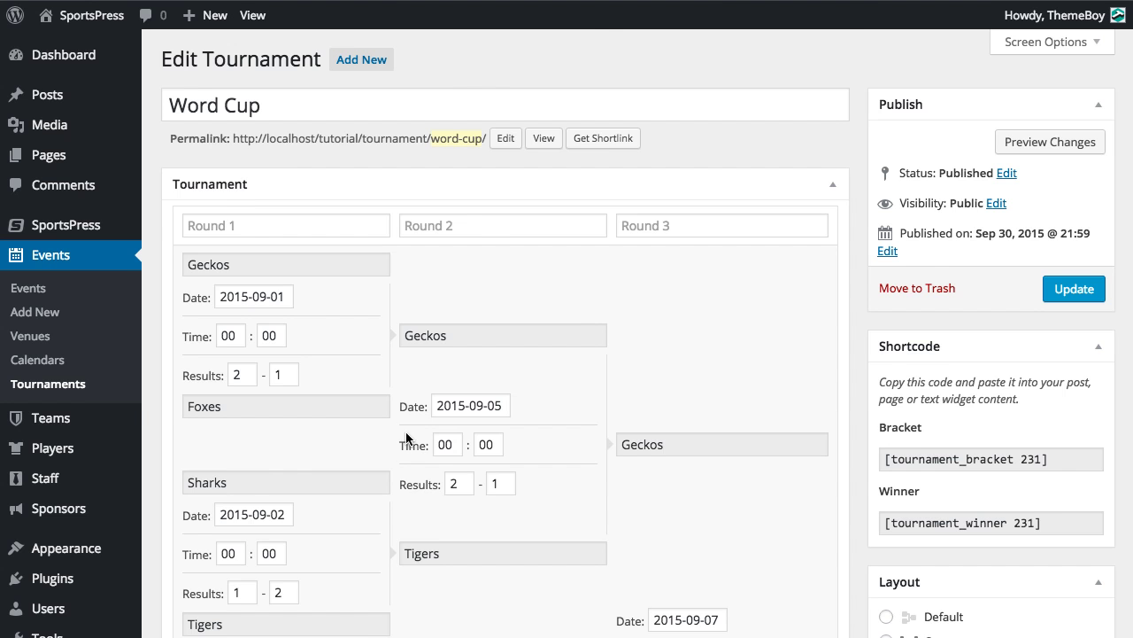
Paste the shortcode [league_table 59] into the Word Cup tournament's description and save the tournament
{"action": "scroll", "coordinate": [407, 432], "scroll_direction": "down", "scroll_amount": 10}
{"action": "left_click", "coordinate": [199, 207]}
{"action": "key", "text": "ctrl+v"}
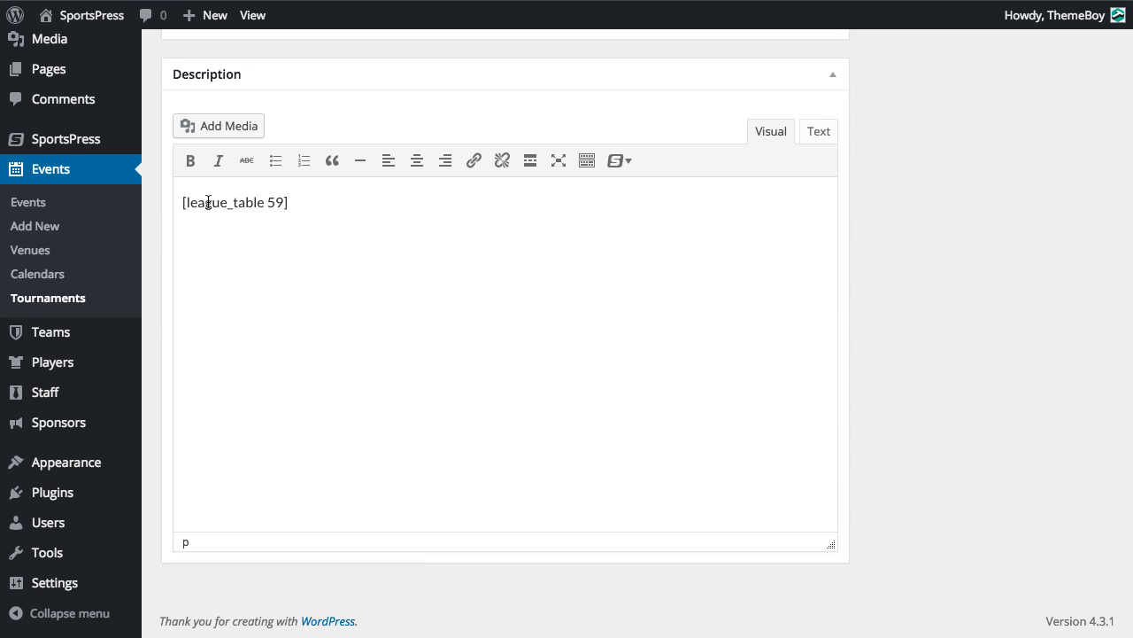
{"action": "scroll", "coordinate": [735, 245], "scroll_direction": "up", "scroll_amount": 10}
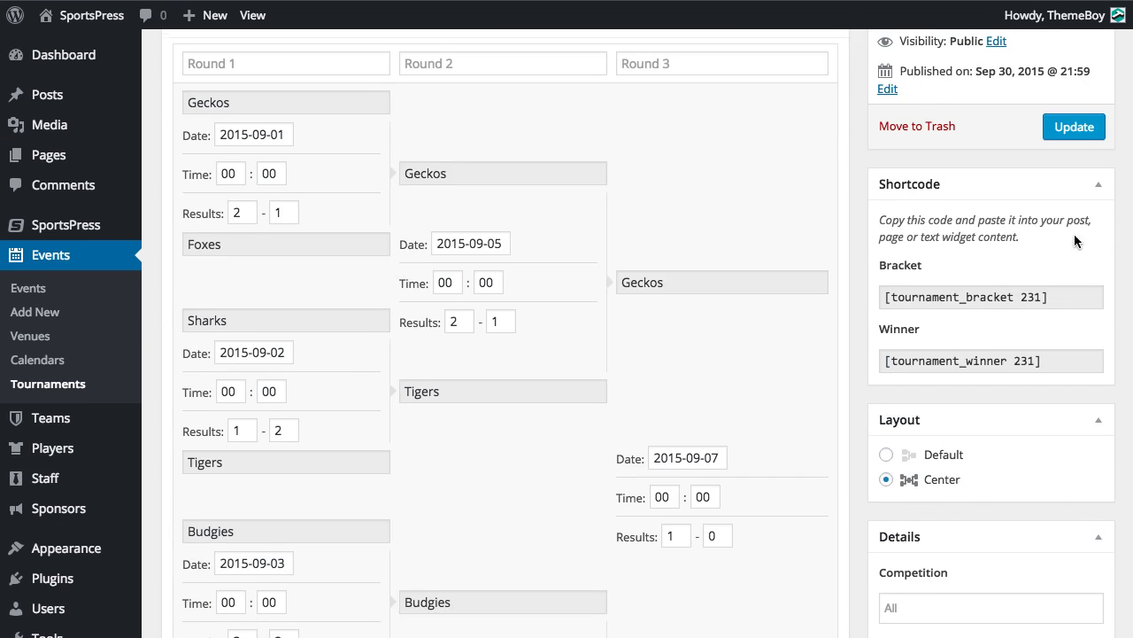
{"action": "left_click", "coordinate": [1065, 161]}
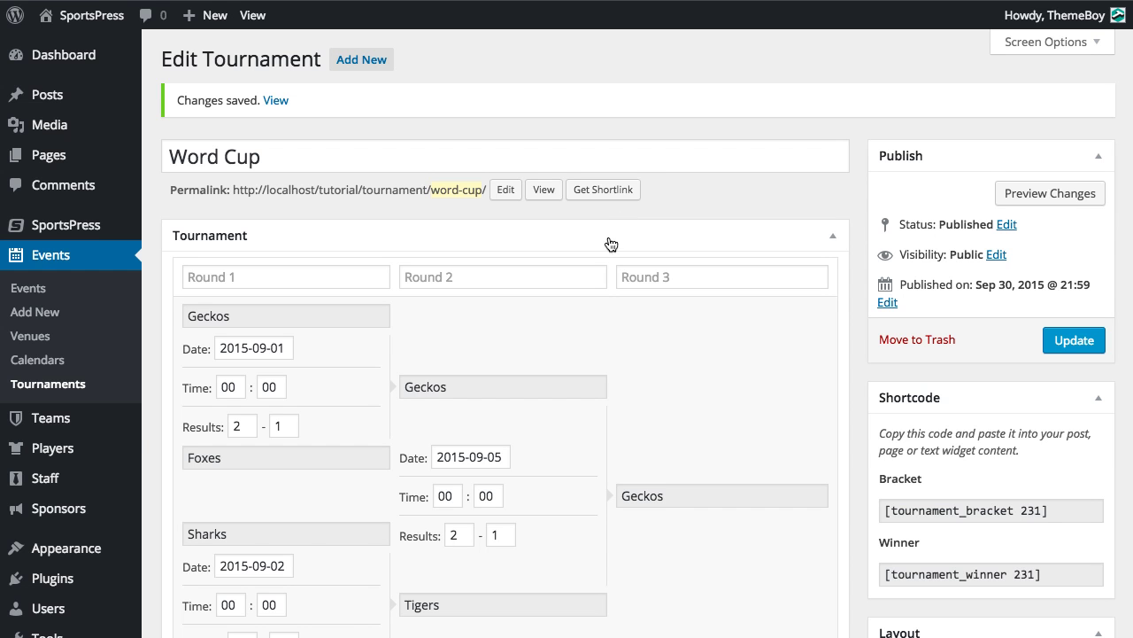
View the tournament on the site and check the Group Stage table below the bracket
{"action": "left_click", "coordinate": [546, 192]}
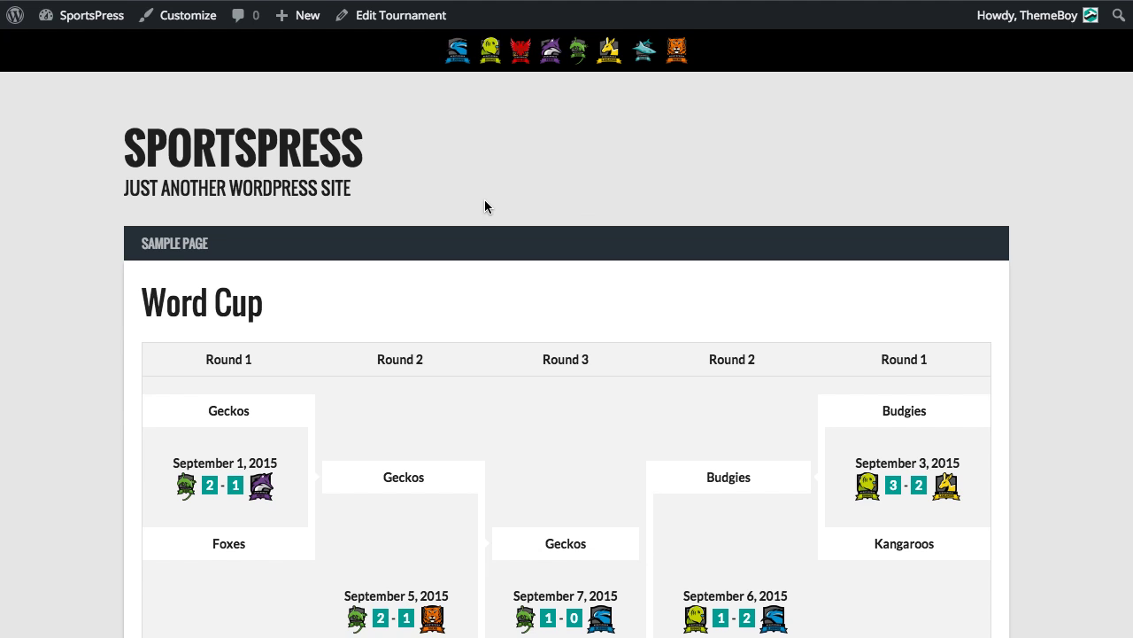
{"action": "scroll", "coordinate": [485, 204], "scroll_direction": "down", "scroll_amount": 5}
{"action": "scroll", "coordinate": [479, 267], "scroll_direction": "down", "scroll_amount": 3}
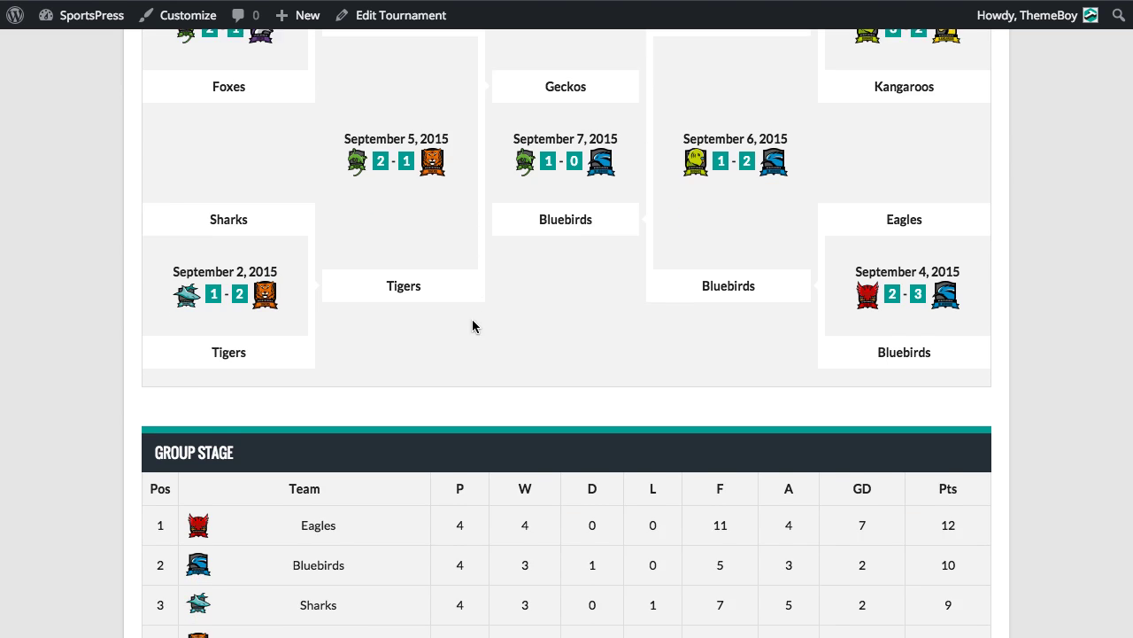
{"action": "scroll", "coordinate": [382, 443], "scroll_direction": "down", "scroll_amount": 3}
{"action": "scroll", "coordinate": [486, 448], "scroll_direction": "up", "scroll_amount": 6}
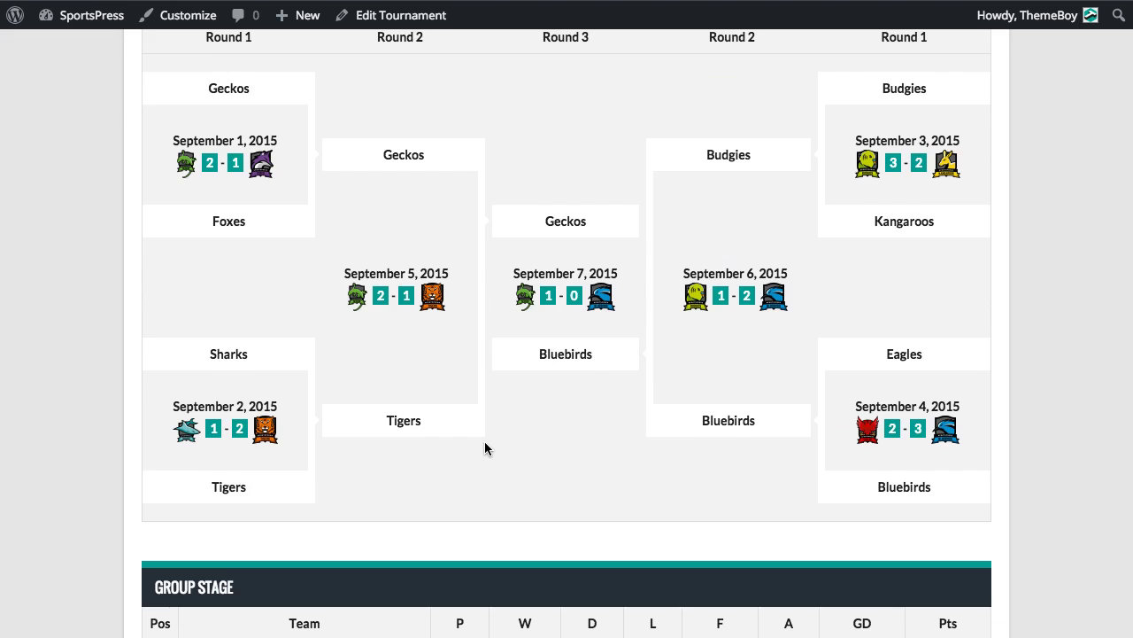
{"action": "scroll", "coordinate": [591, 245], "scroll_direction": "down", "scroll_amount": 5}
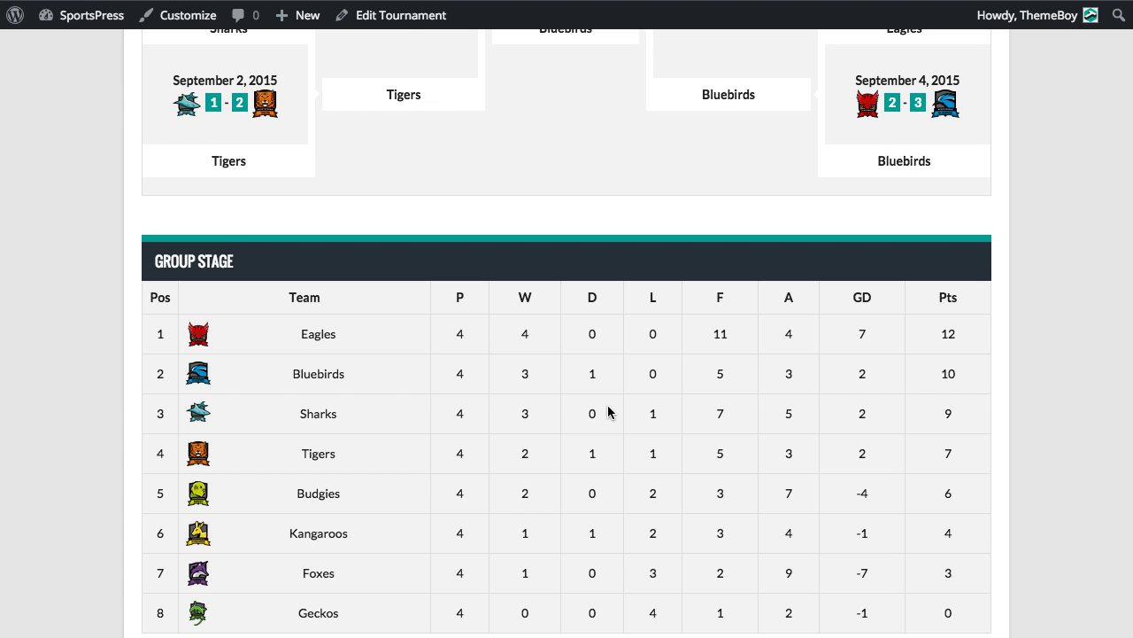
Reopen the tournament for editing and examine its bracket and winner shortcodes
{"action": "left_click", "coordinate": [416, 19]}
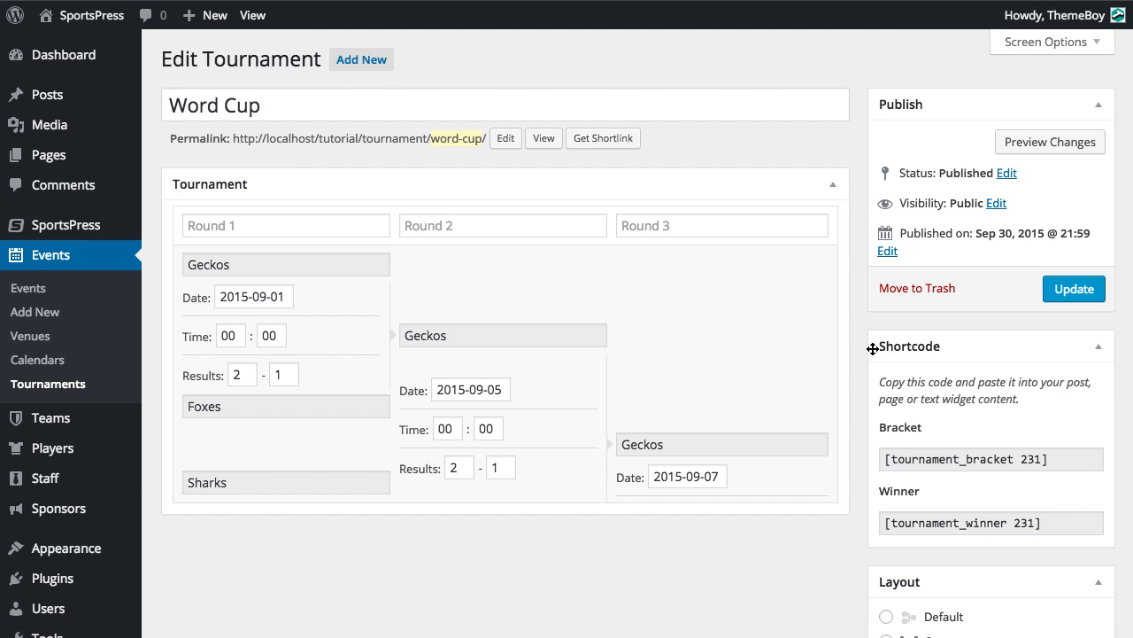
{"action": "scroll", "coordinate": [945, 396], "scroll_direction": "down", "scroll_amount": 1}
{"action": "left_click", "coordinate": [945, 400]}
{"action": "left_click", "coordinate": [936, 386]}
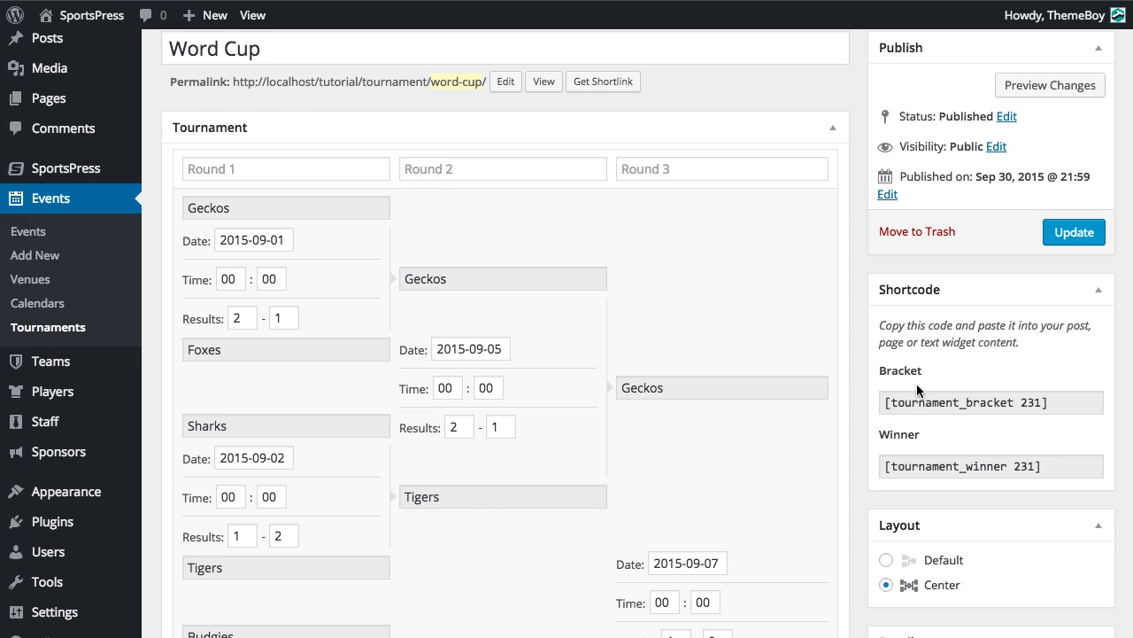
{"action": "scroll", "coordinate": [991, 346], "scroll_direction": "up", "scroll_amount": 1}
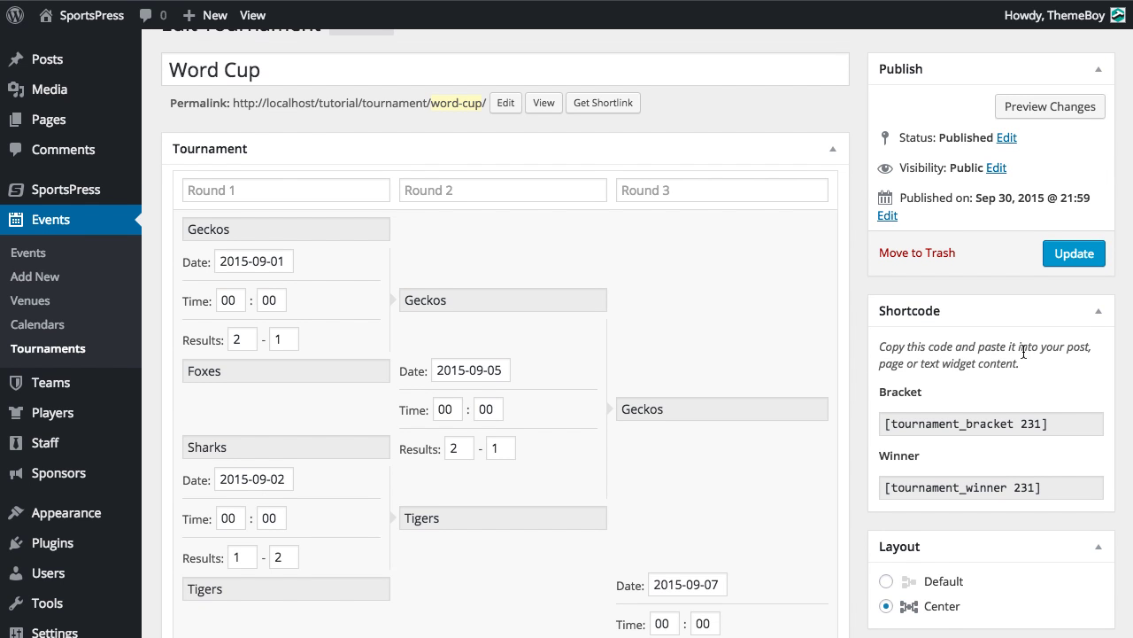